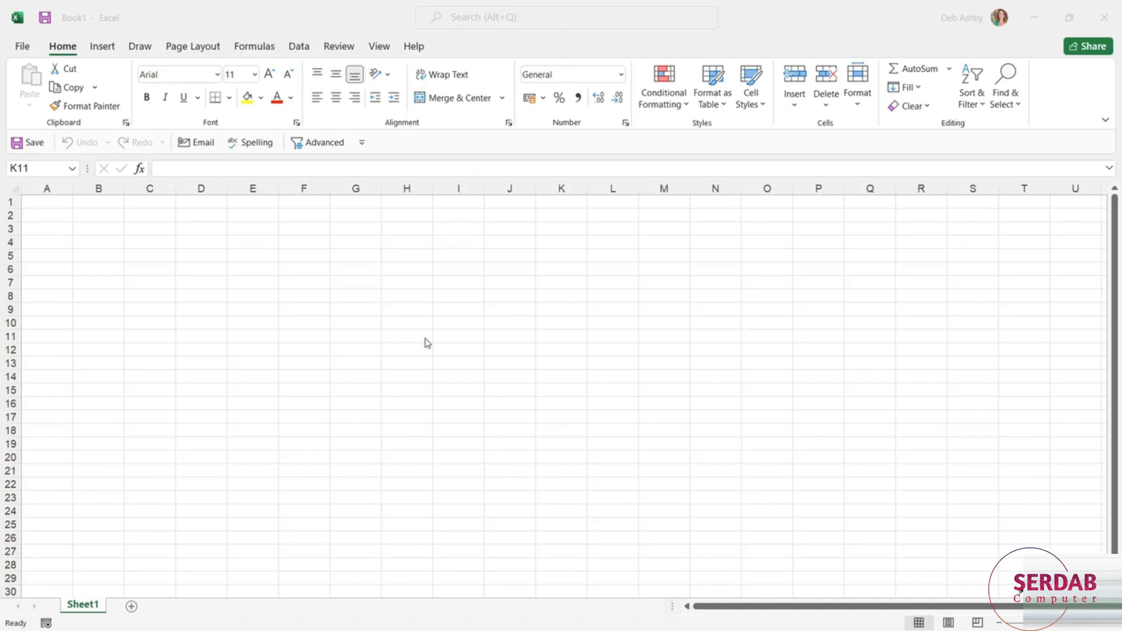
Browse the personal and Office templates for new workbooks, including the suggested Budgets category.
click(26, 48)
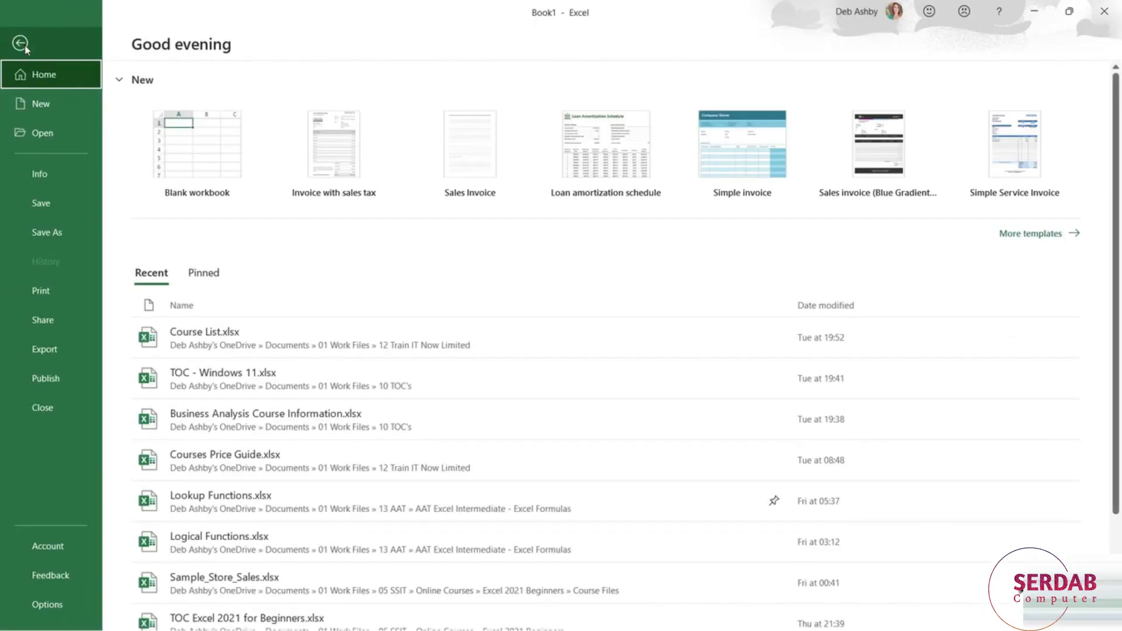
click(59, 105)
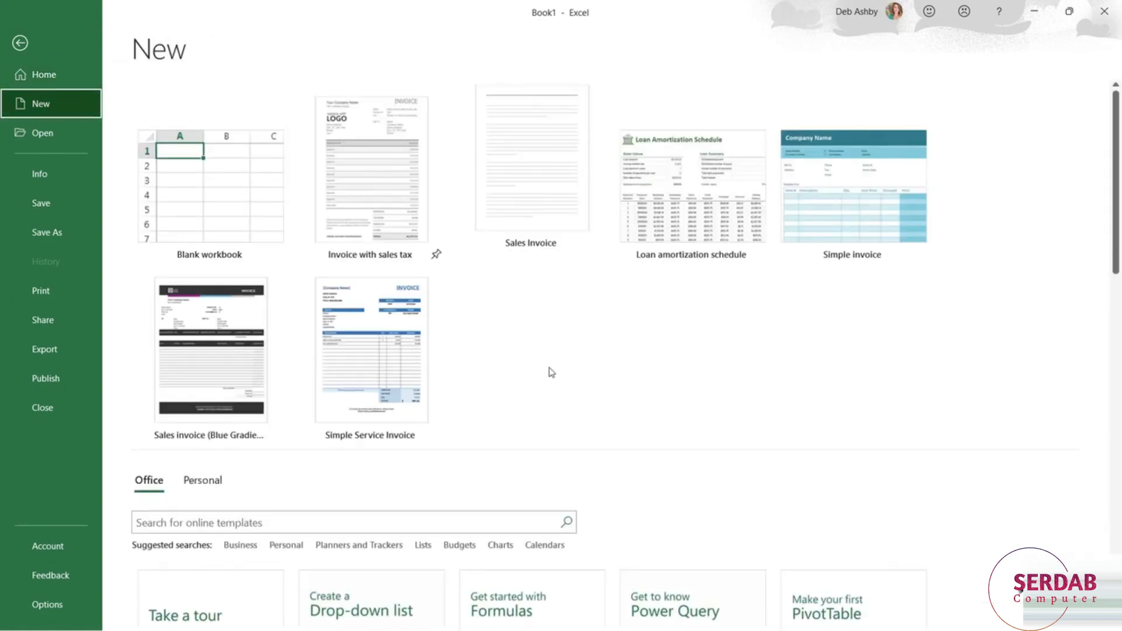
scroll(551, 372, down, 6)
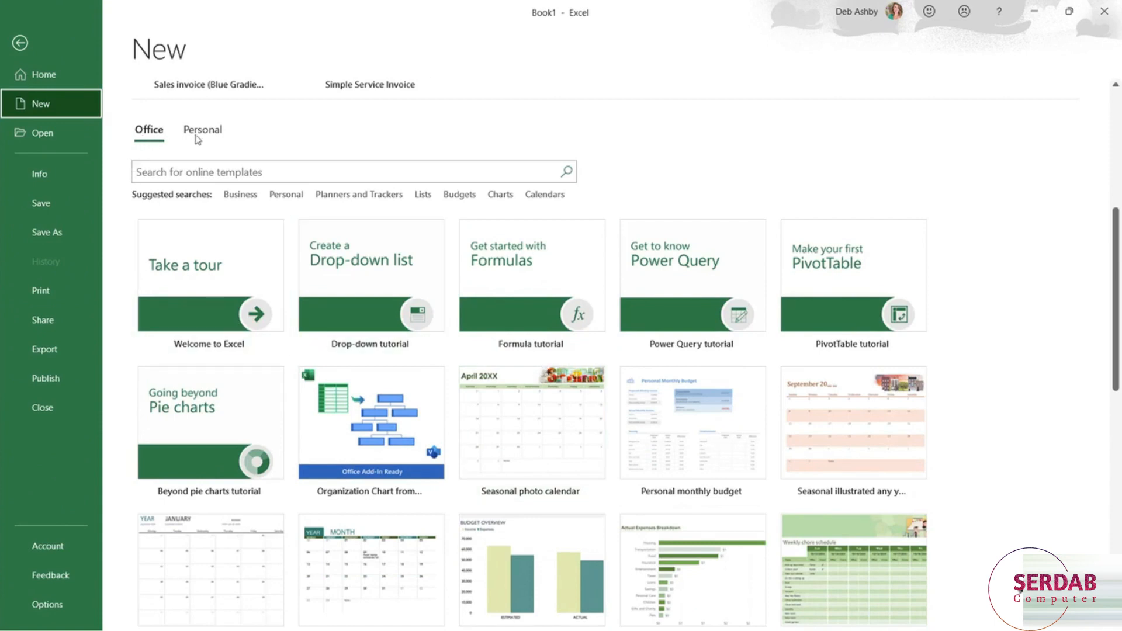
click(198, 139)
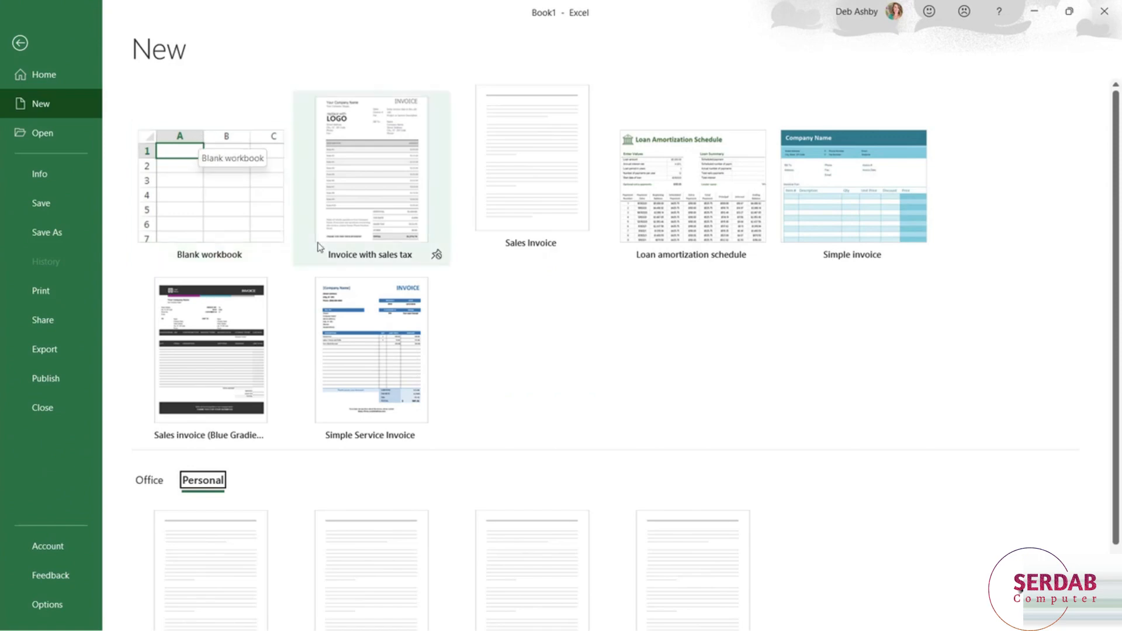
scroll(318, 246, down, 2)
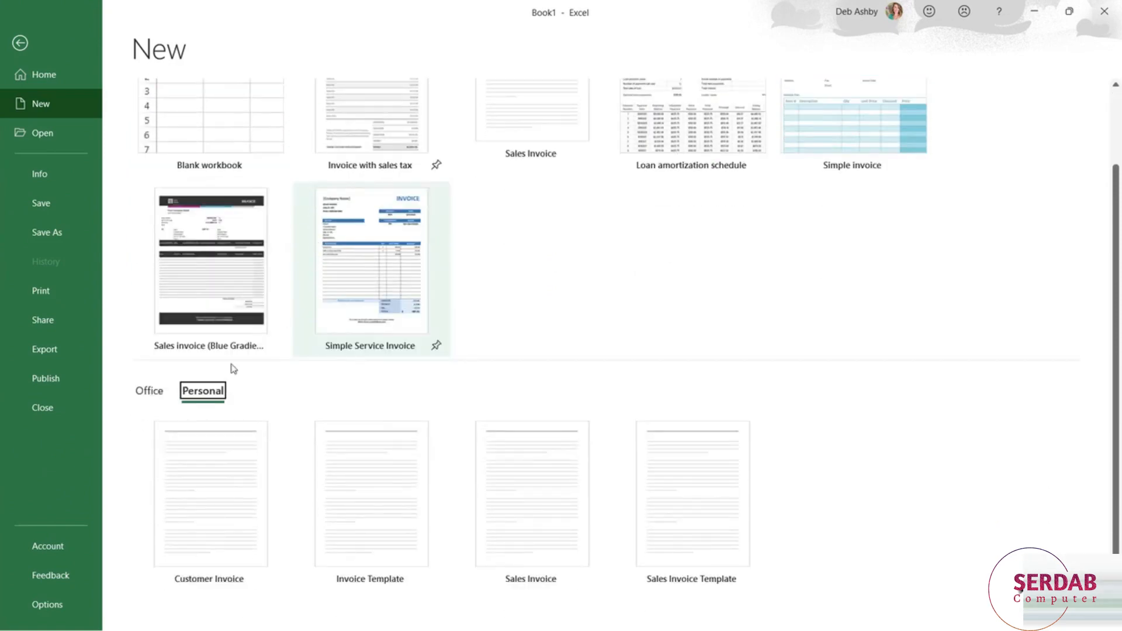
click(149, 393)
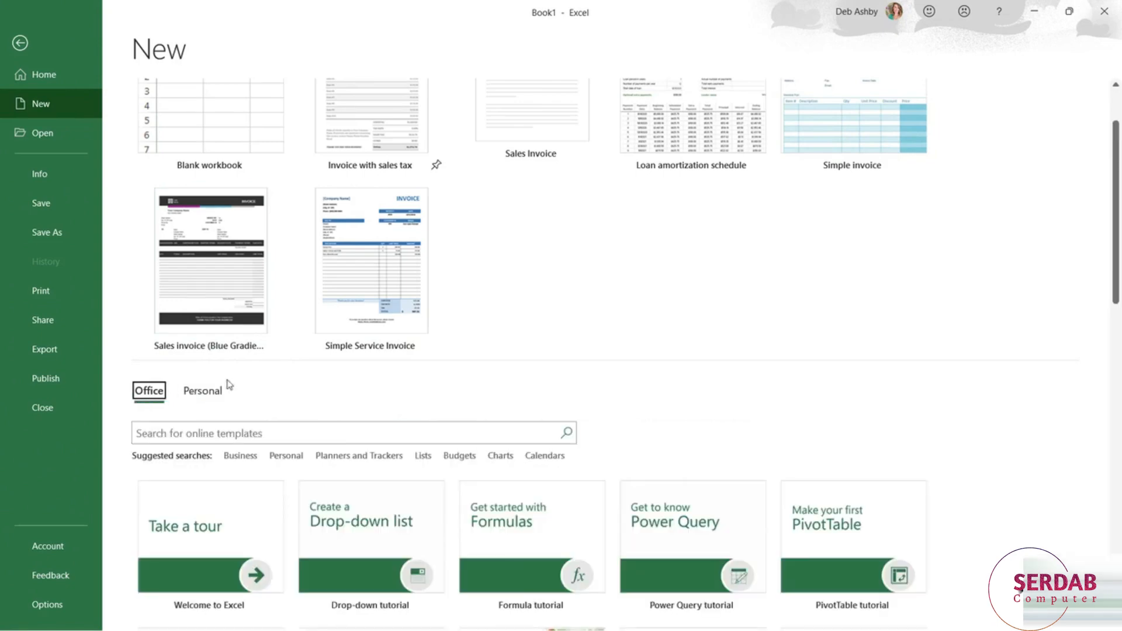
scroll(655, 281, down, 3)
scroll(656, 280, down, 1)
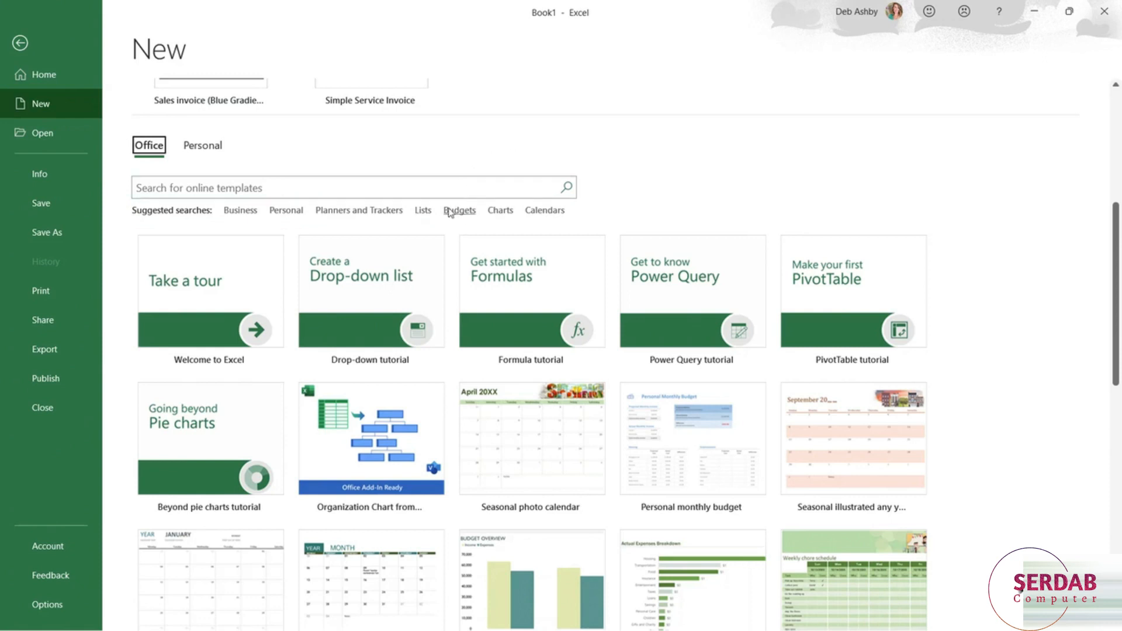
click(460, 211)
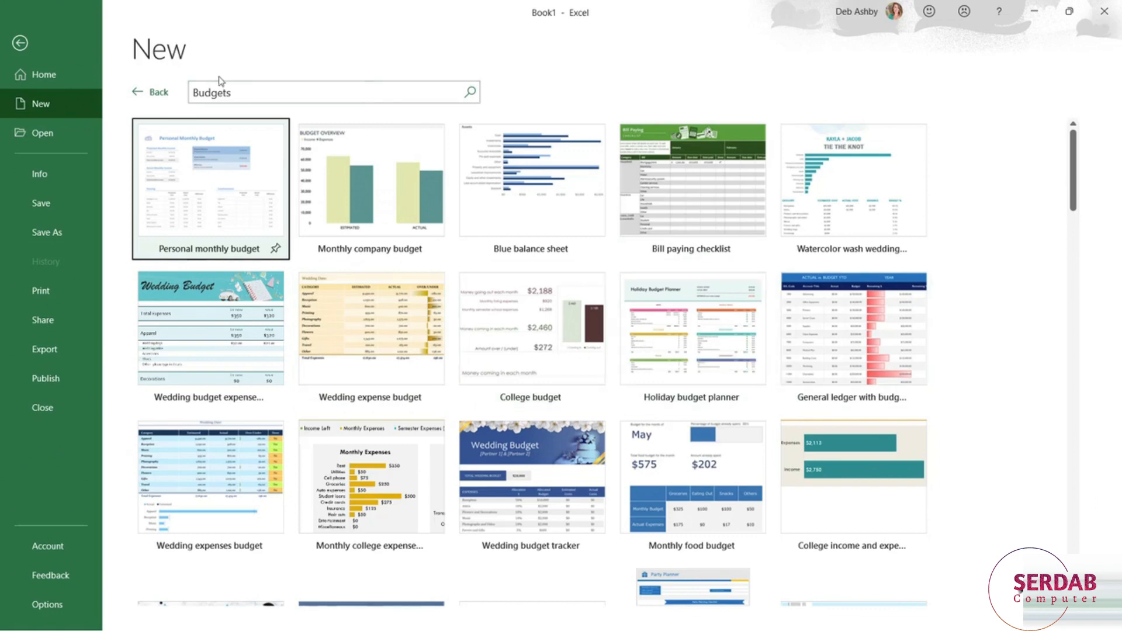
click(158, 99)
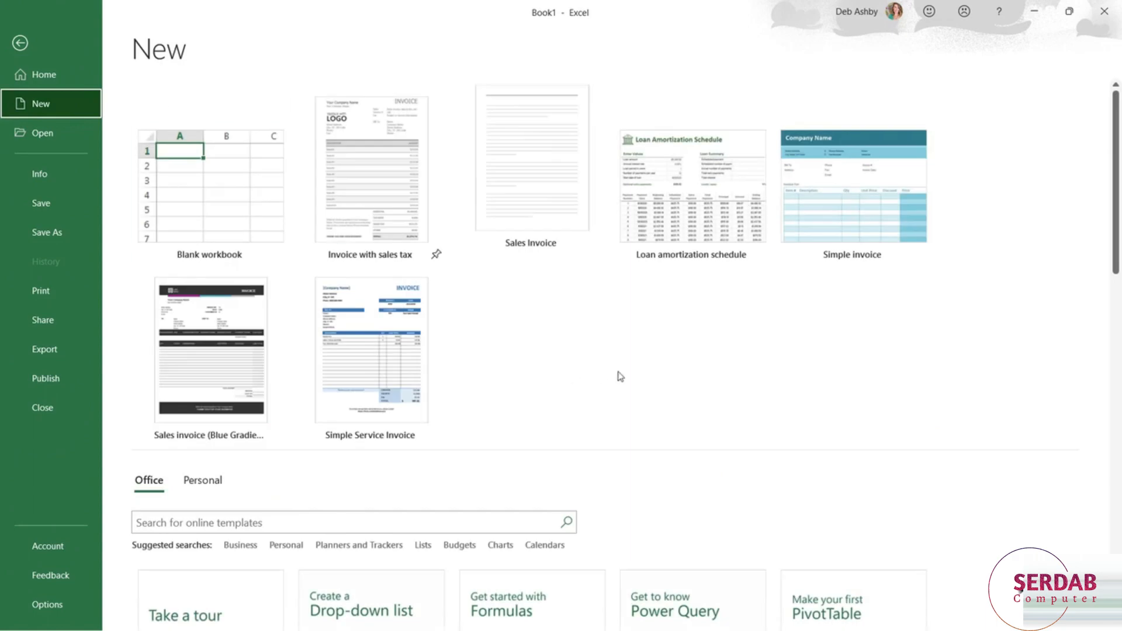
Search the online Office templates for "invoice".
scroll(634, 388, down, 6)
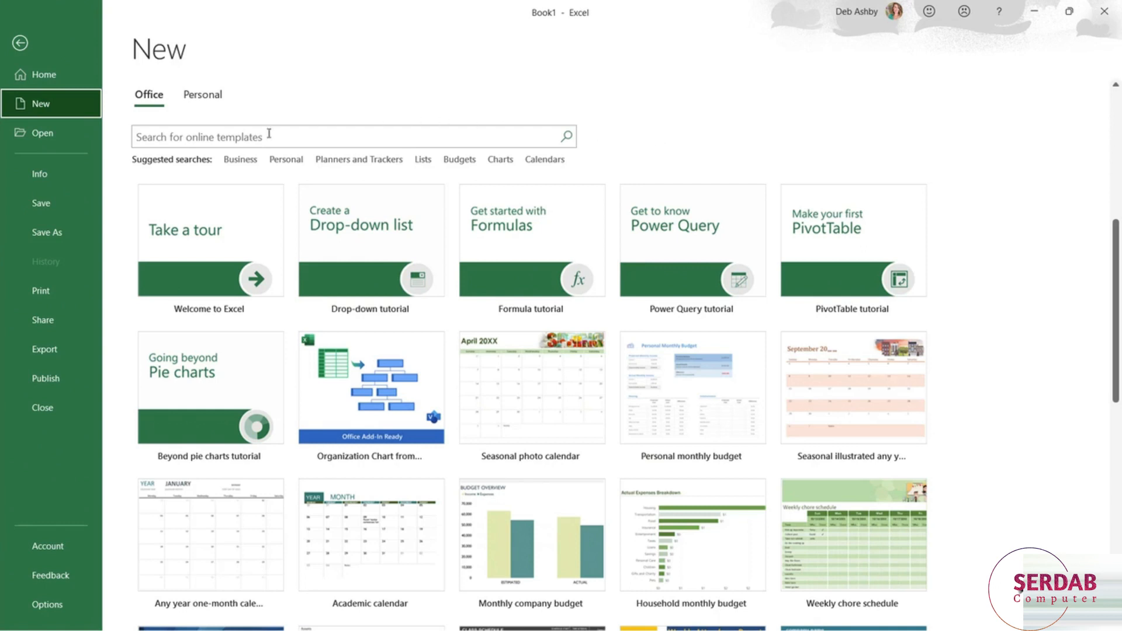
click(161, 135)
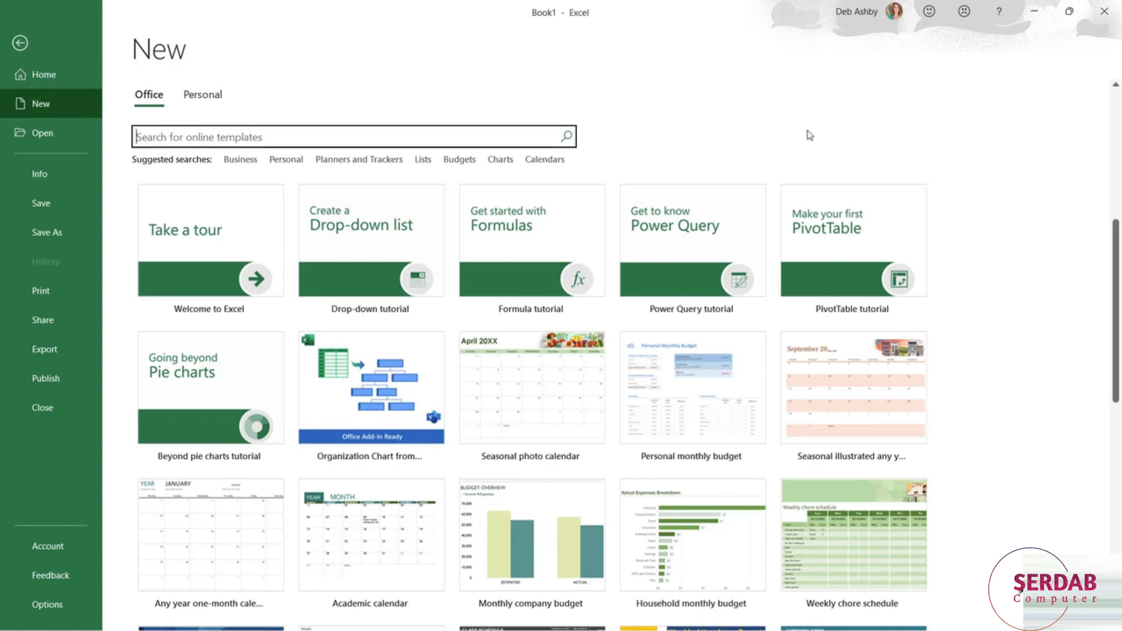
text(invoice)
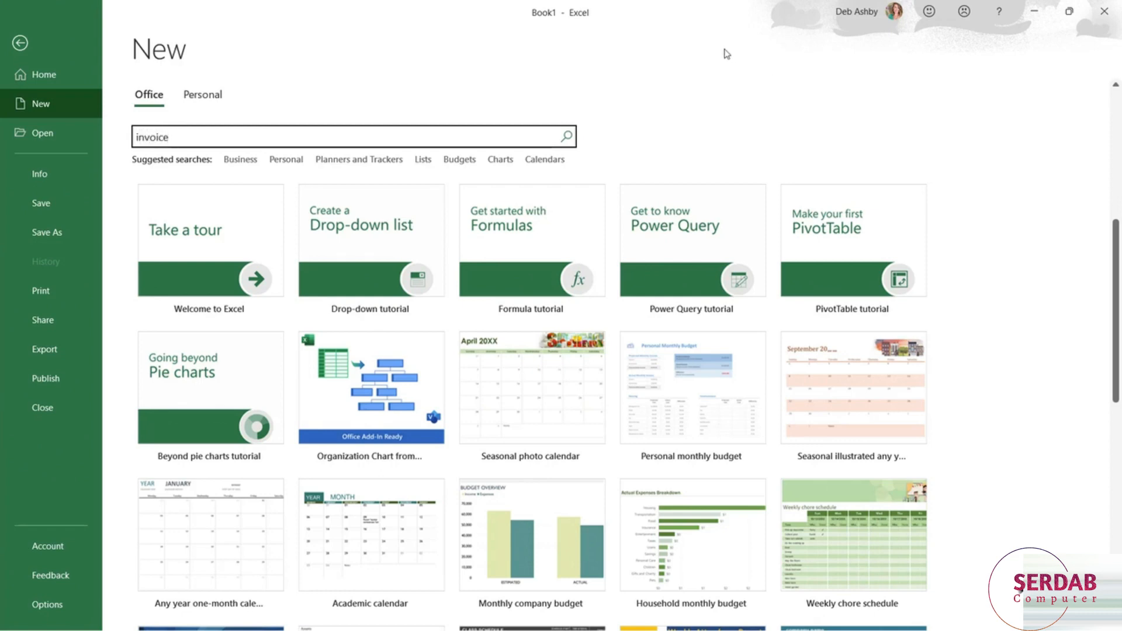
click(566, 136)
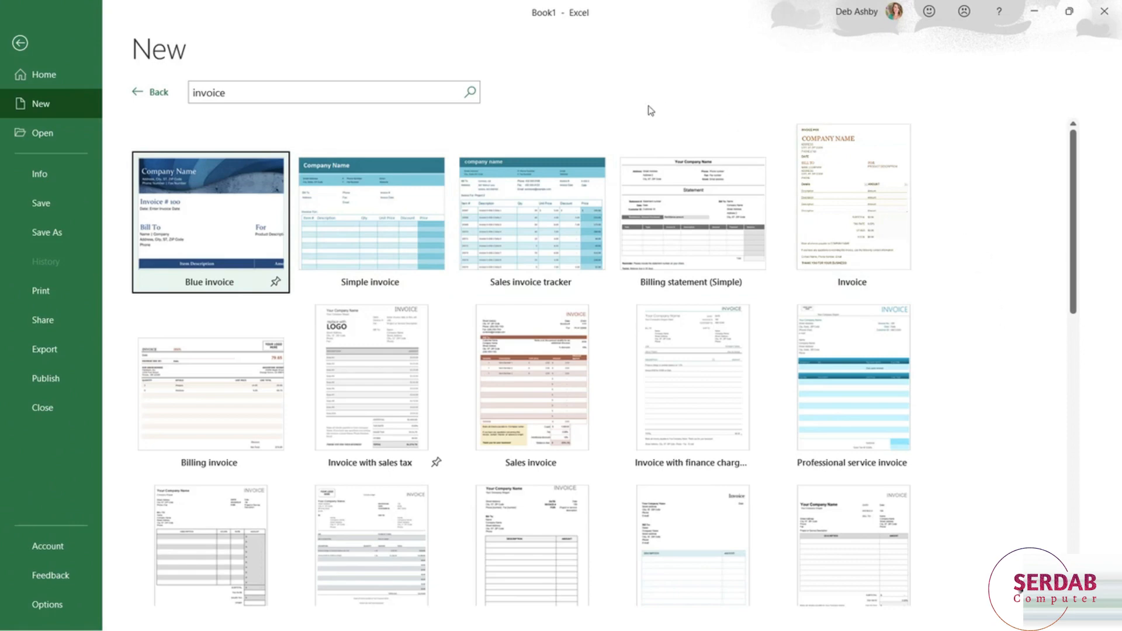
Preview the invoice templates from Simple invoice to Billing statement (Simple), and create a workbook from the Simple invoice template.
click(376, 209)
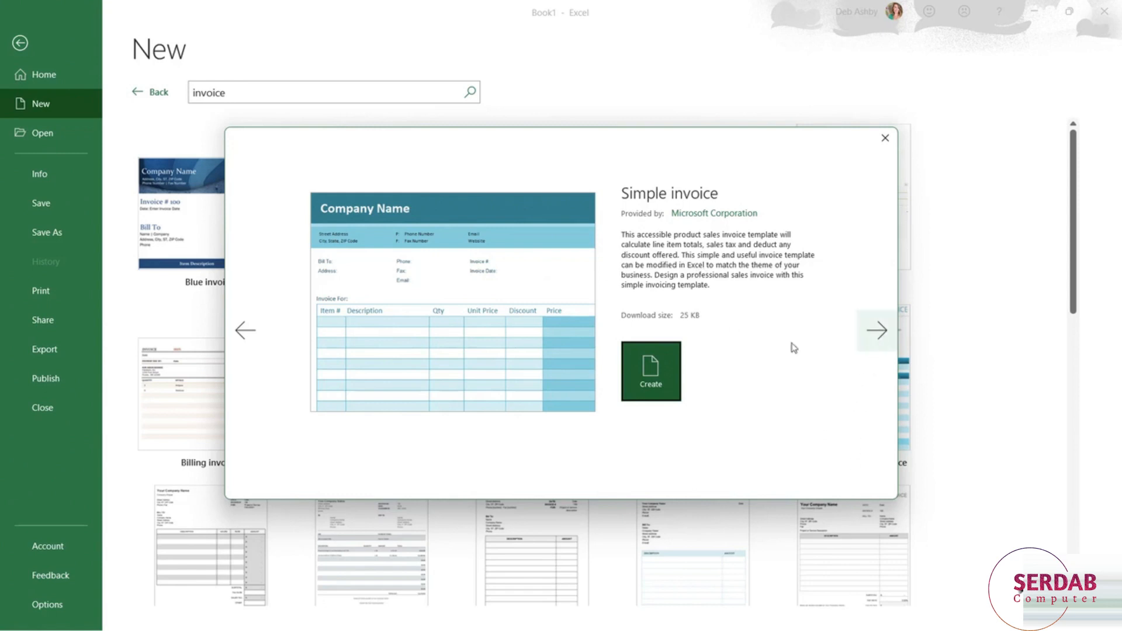
click(875, 333)
click(875, 332)
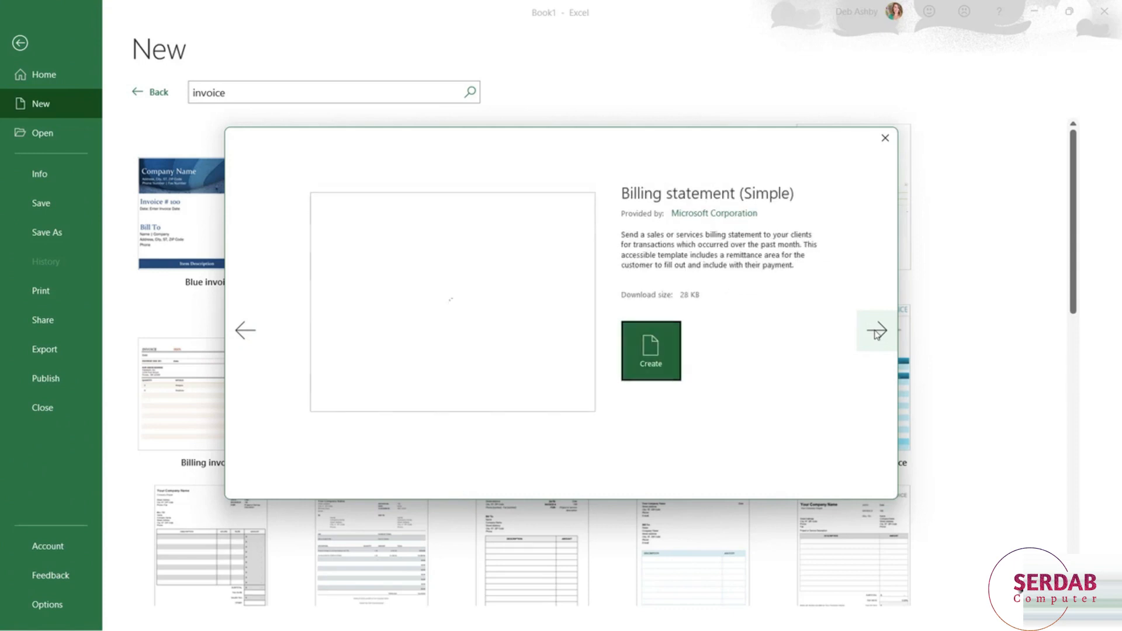
click(245, 330)
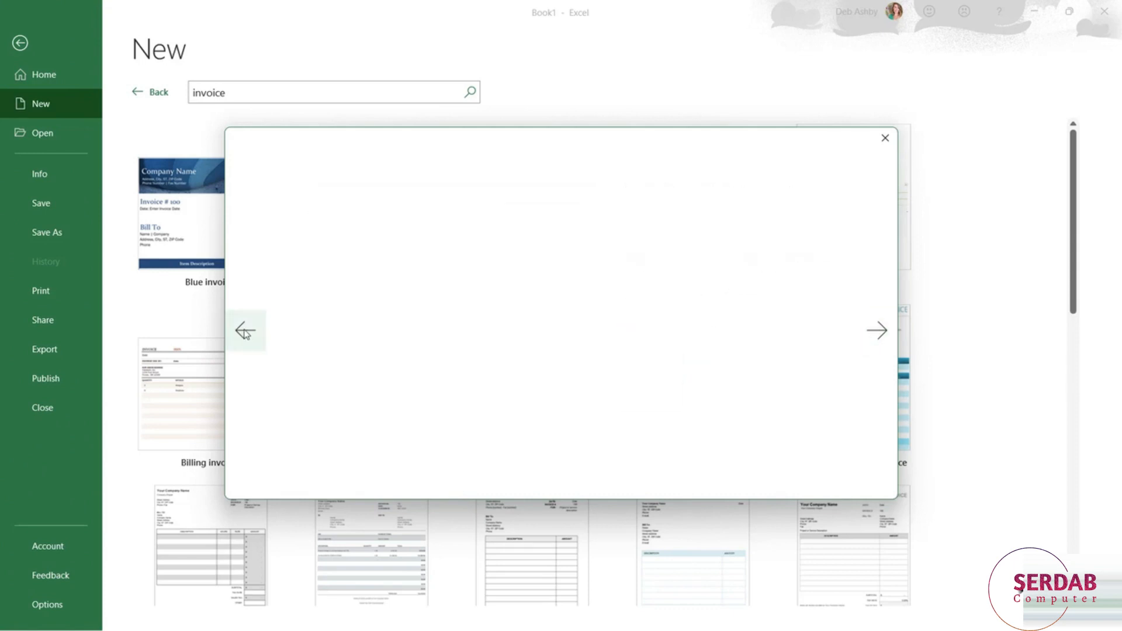
click(245, 331)
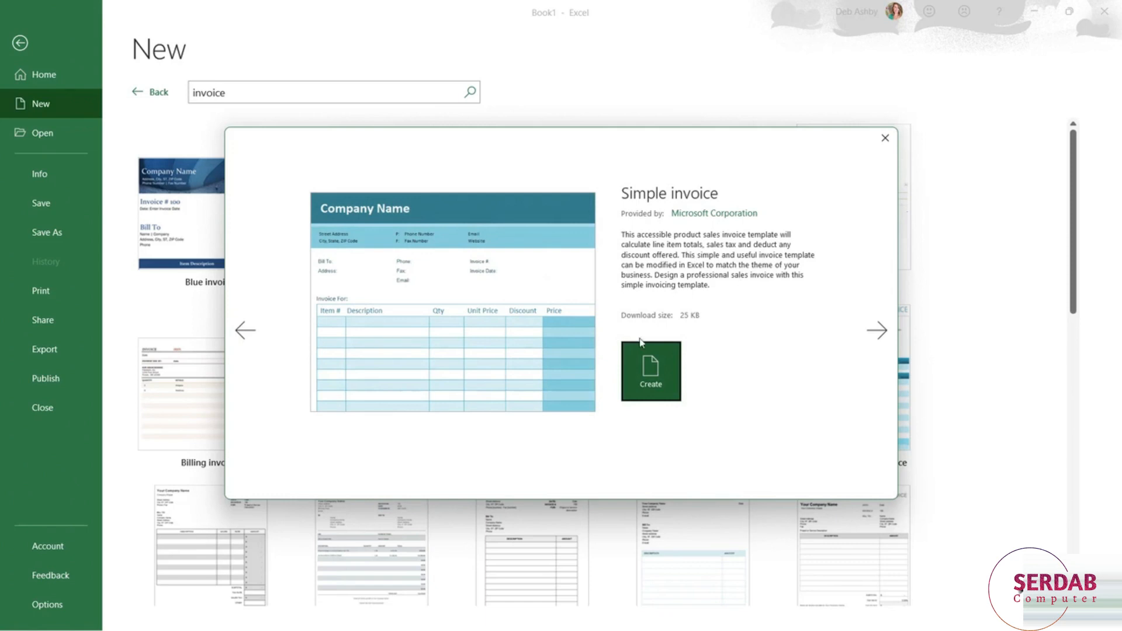
click(658, 375)
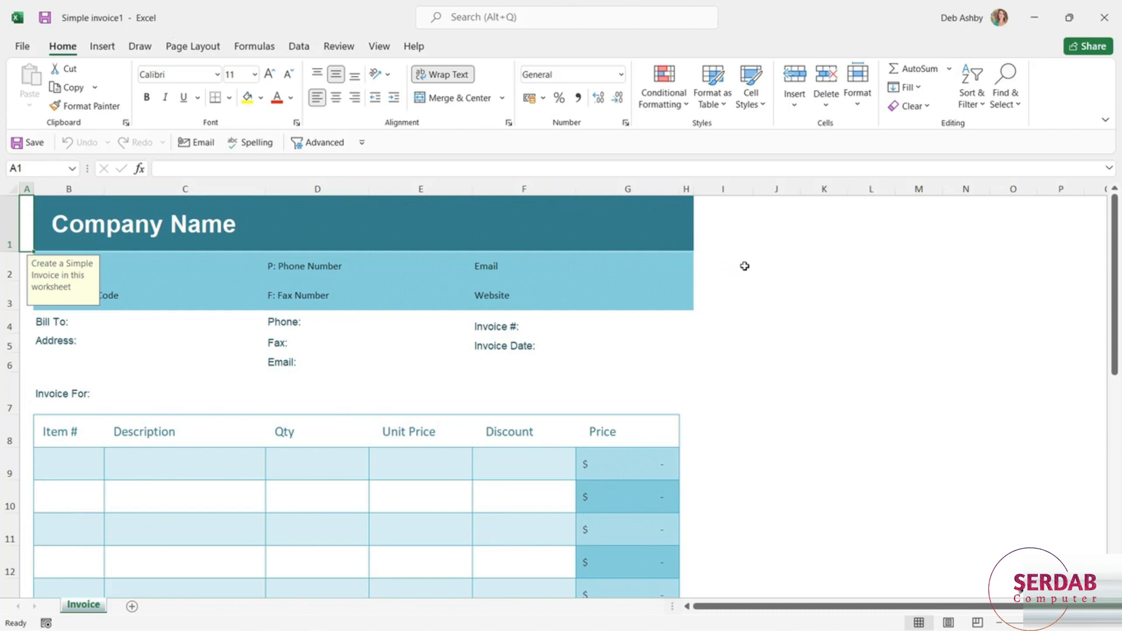
Replace the Company Name placeholder in the invoice heading, cell B1, with "IT Train Now".
click(109, 229)
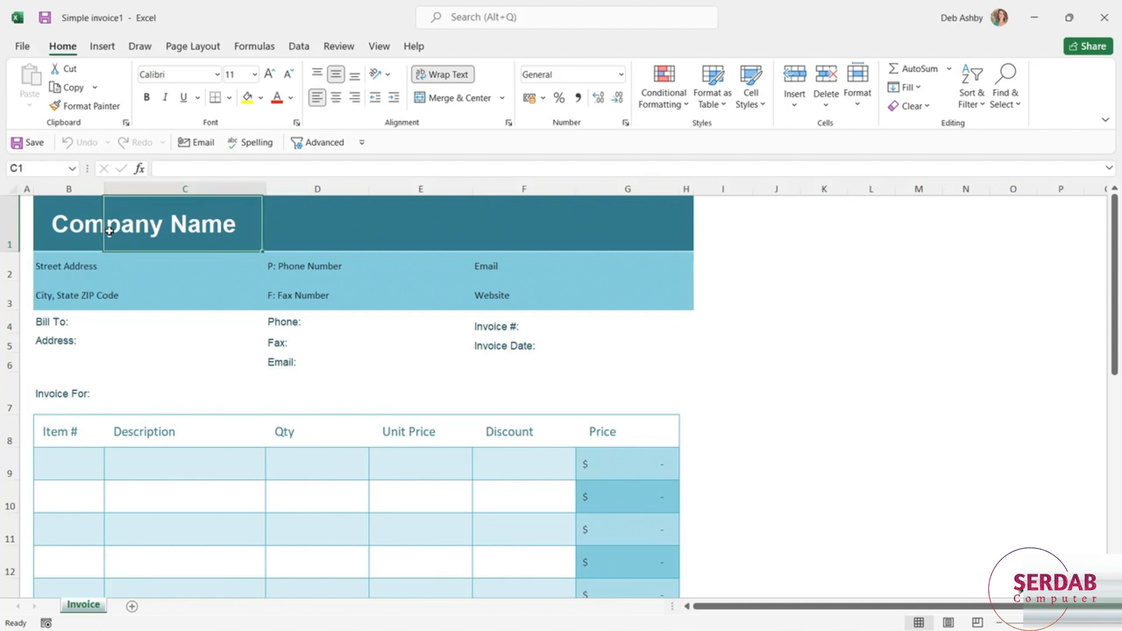
click(69, 226)
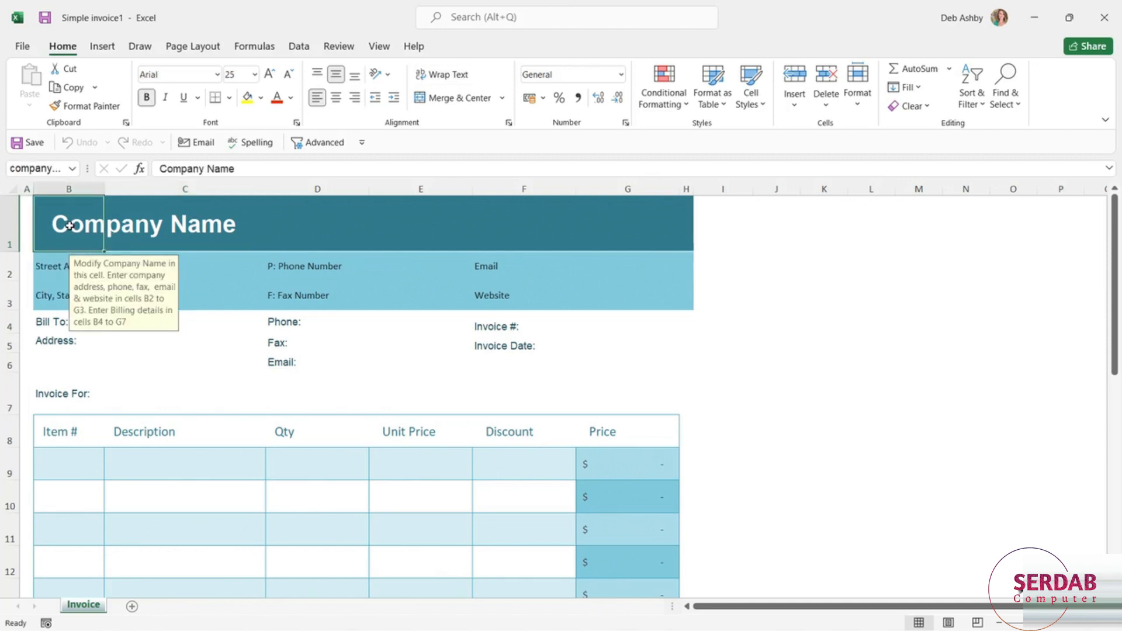
double_click(178, 220)
text(IT Train I)
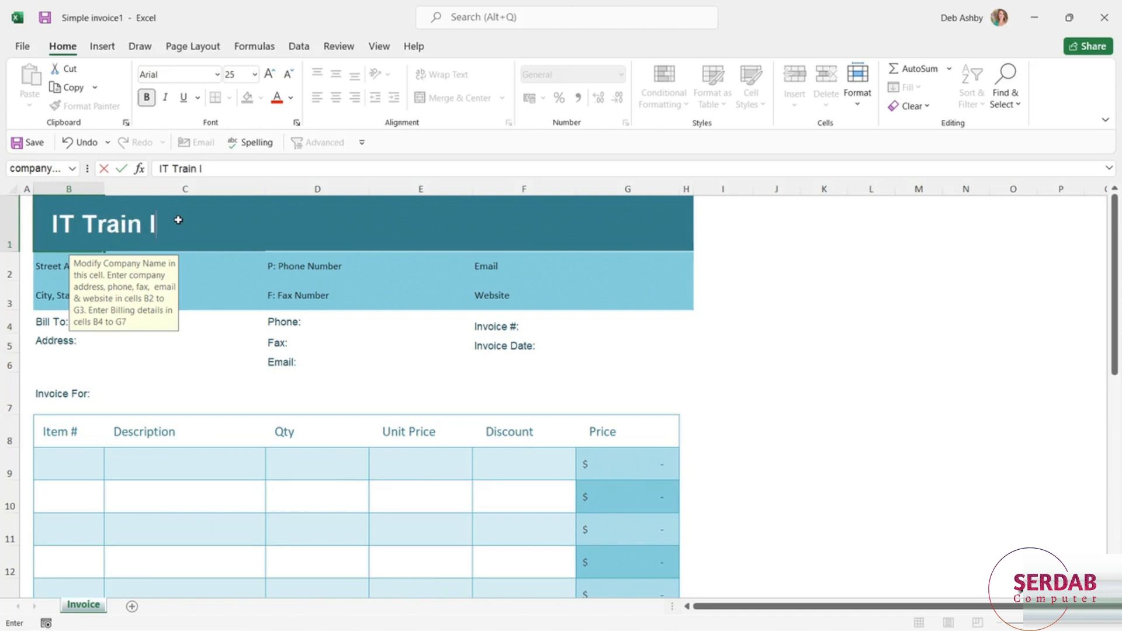
key(BackSpace)
text(Now)
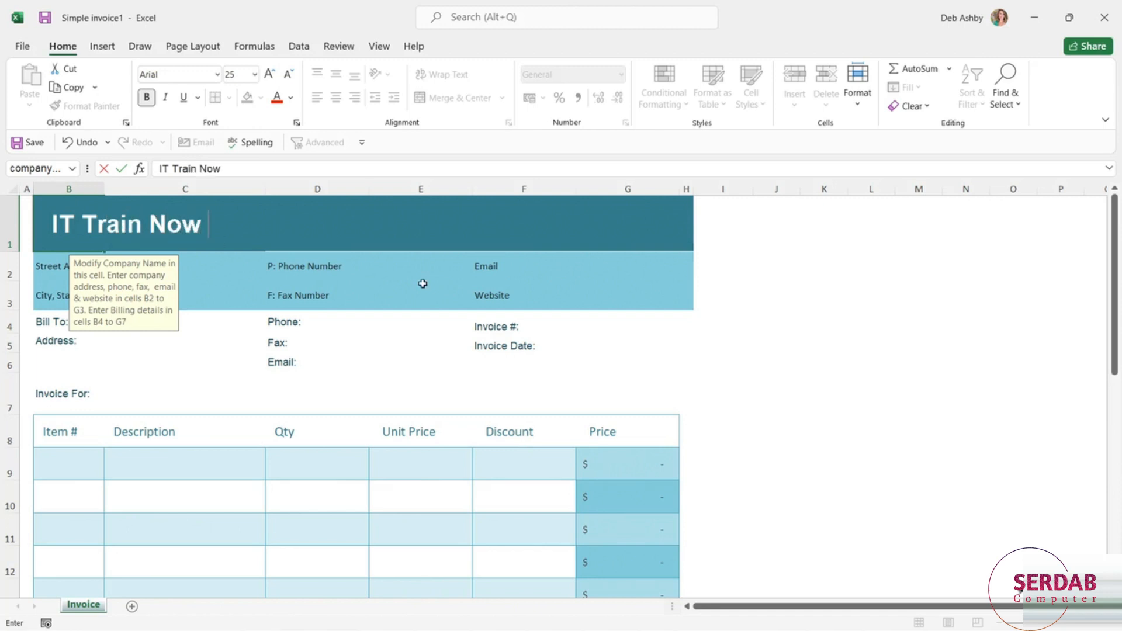
click(763, 294)
click(29, 142)
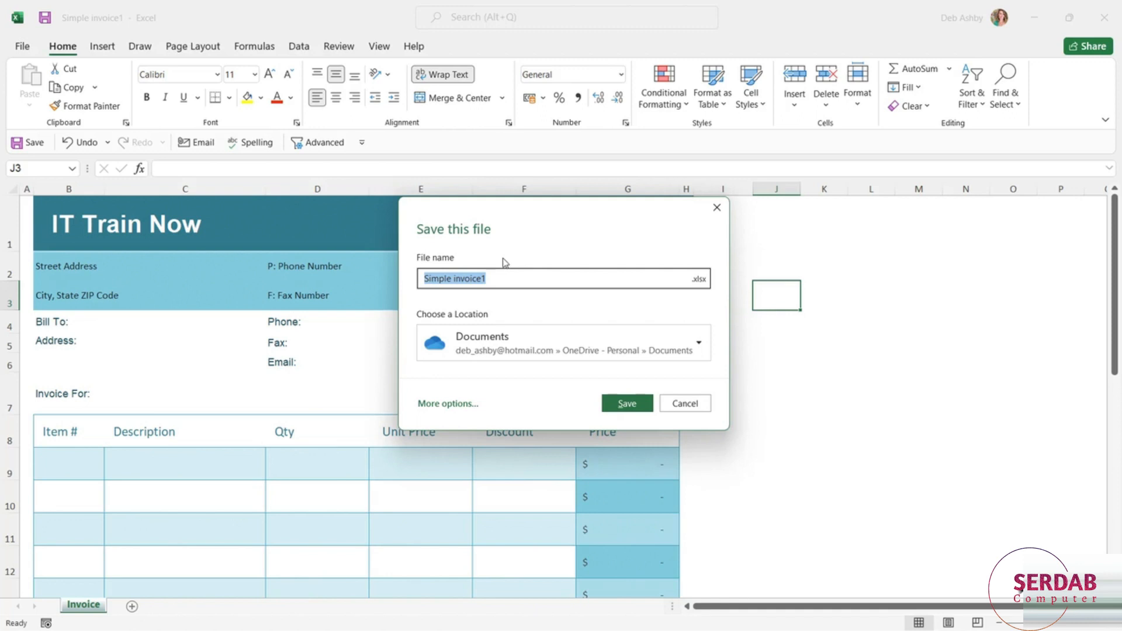
click(684, 403)
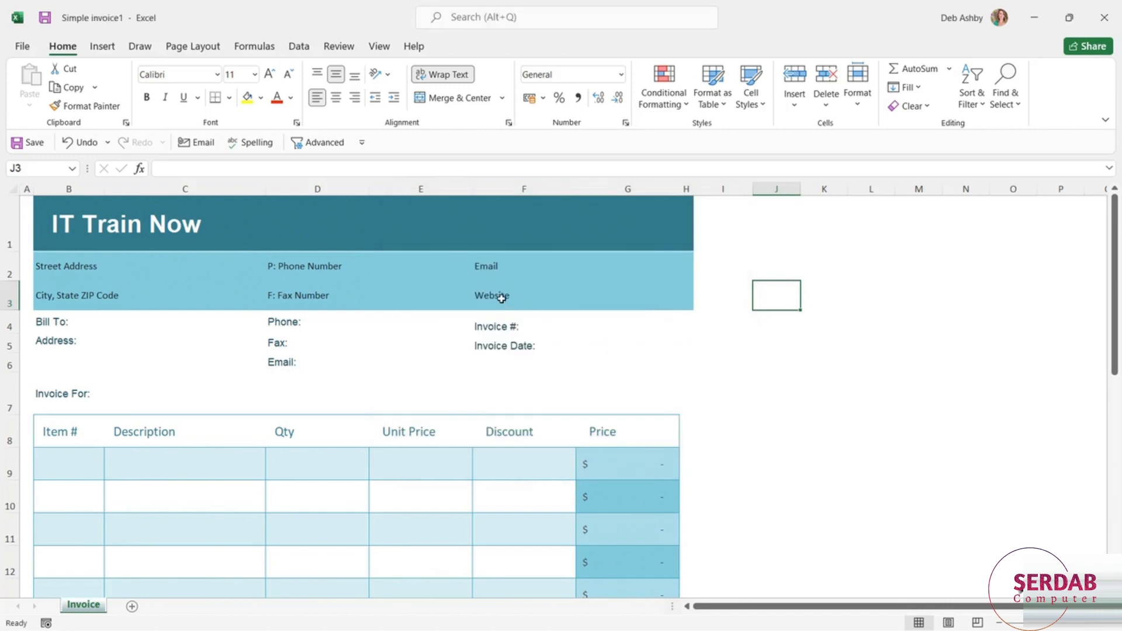
click(336, 225)
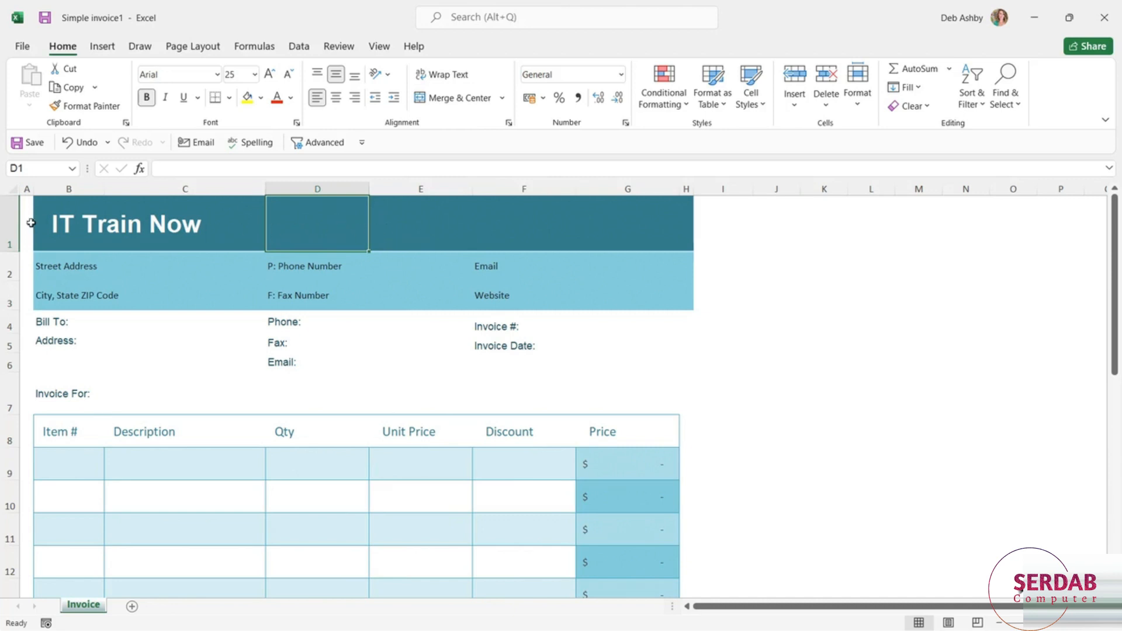
drag(53, 228, 615, 232)
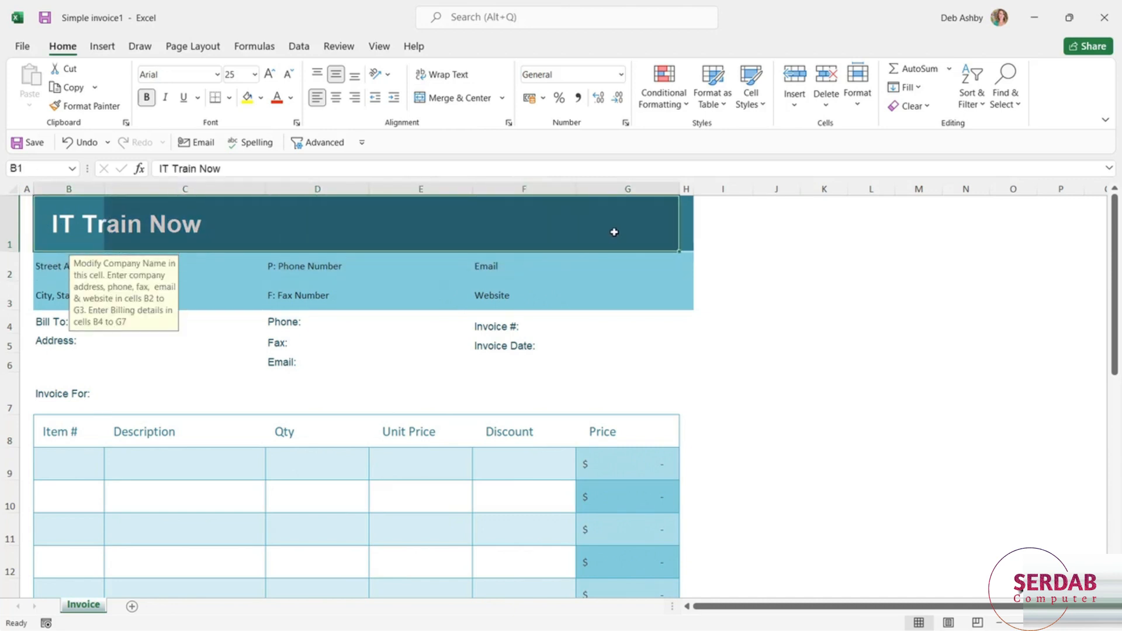
click(264, 100)
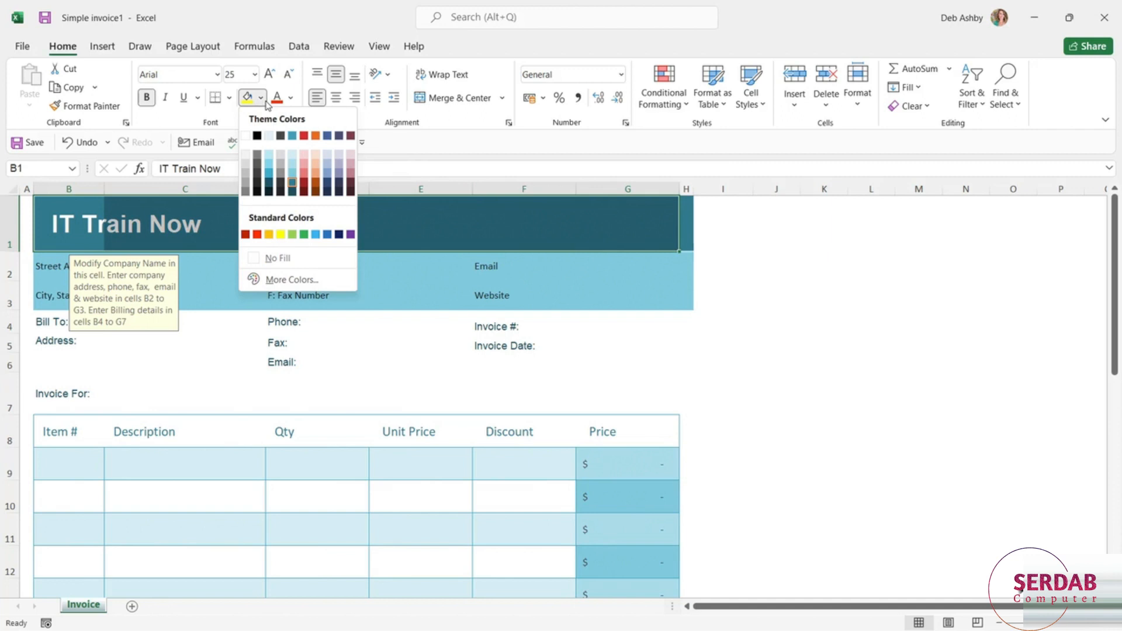
click(905, 329)
Inspect the billing Phone and Fax cells, D4 and D5, and their input hints without editing them.
click(338, 326)
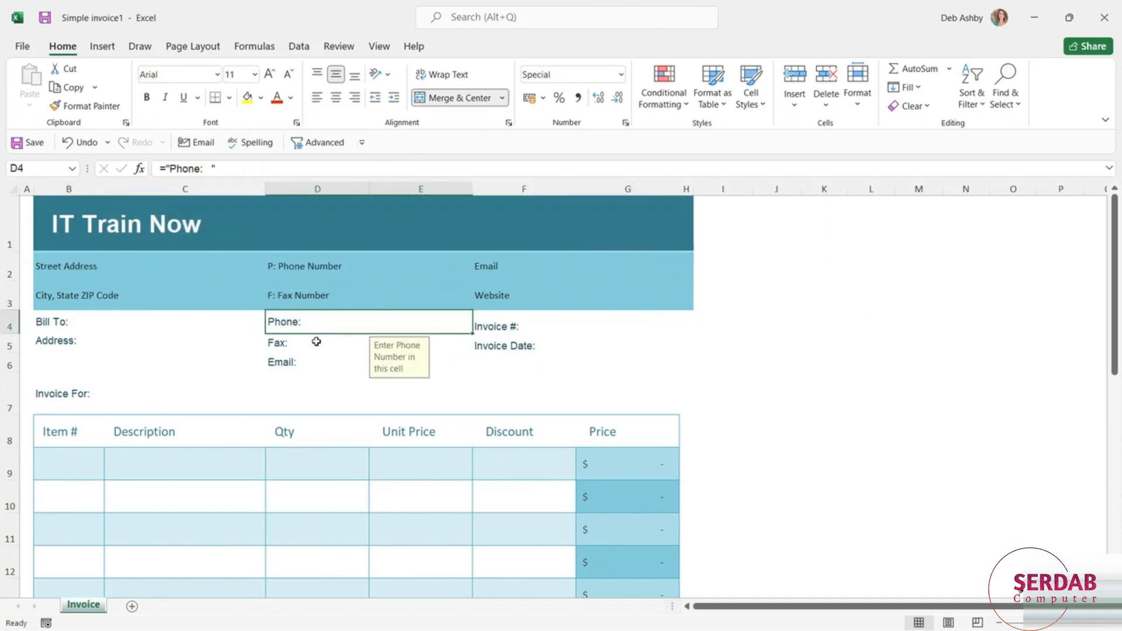
click(318, 352)
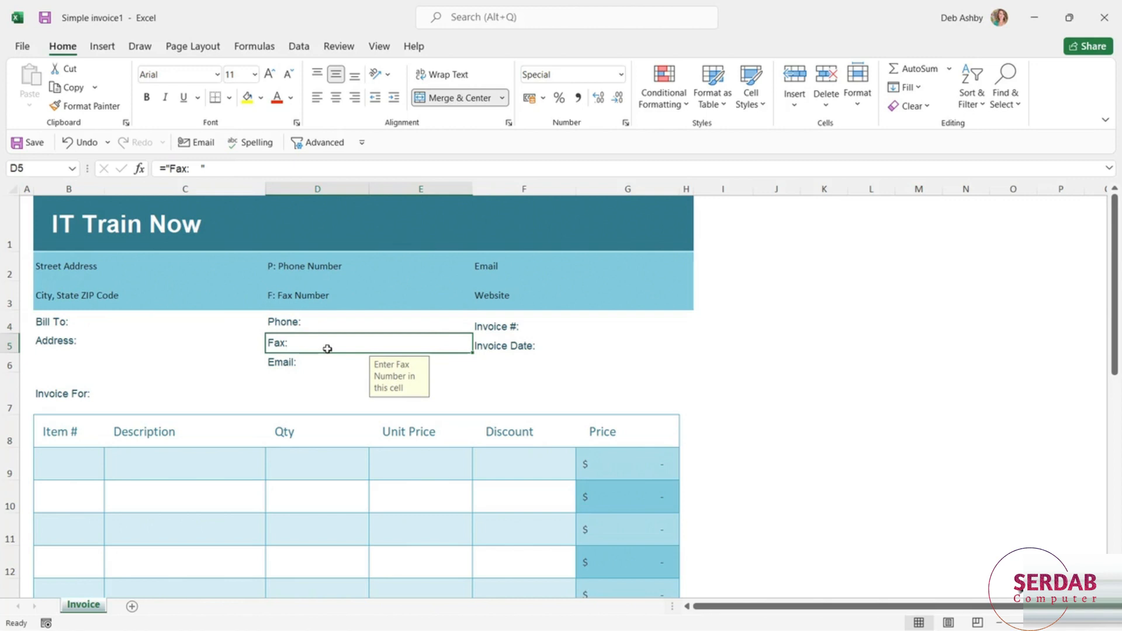
double_click(327, 349)
click(809, 374)
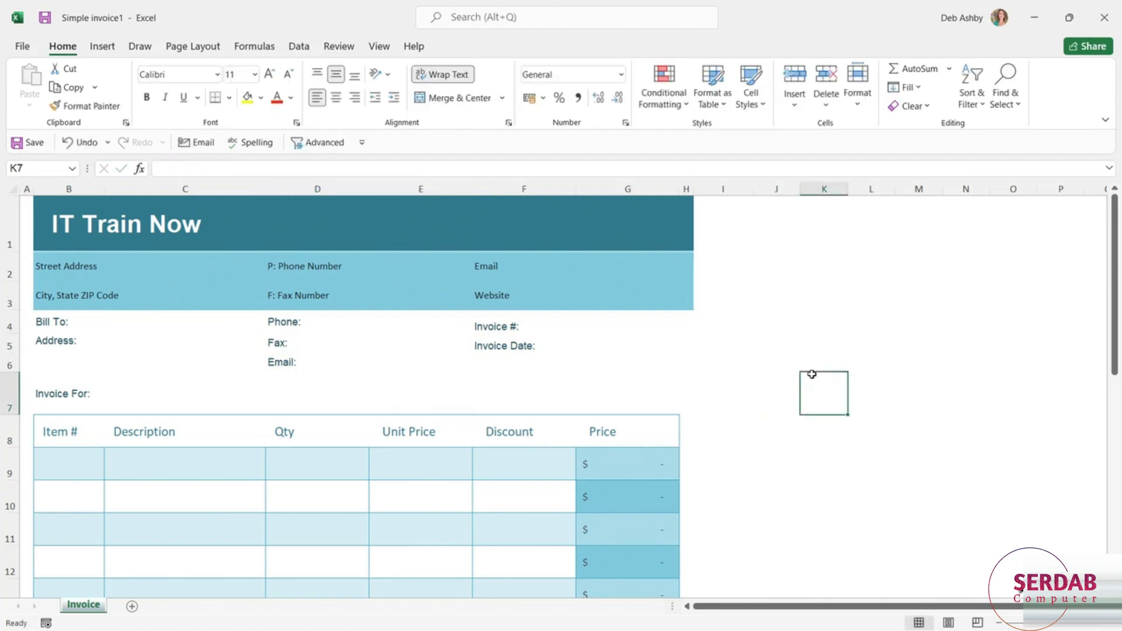
Examine the cells of the first line-item row from Item # to Price, including the formula in Price cell G9.
scroll(453, 390, down, 2)
scroll(454, 390, down, 1)
scroll(454, 390, up, 1)
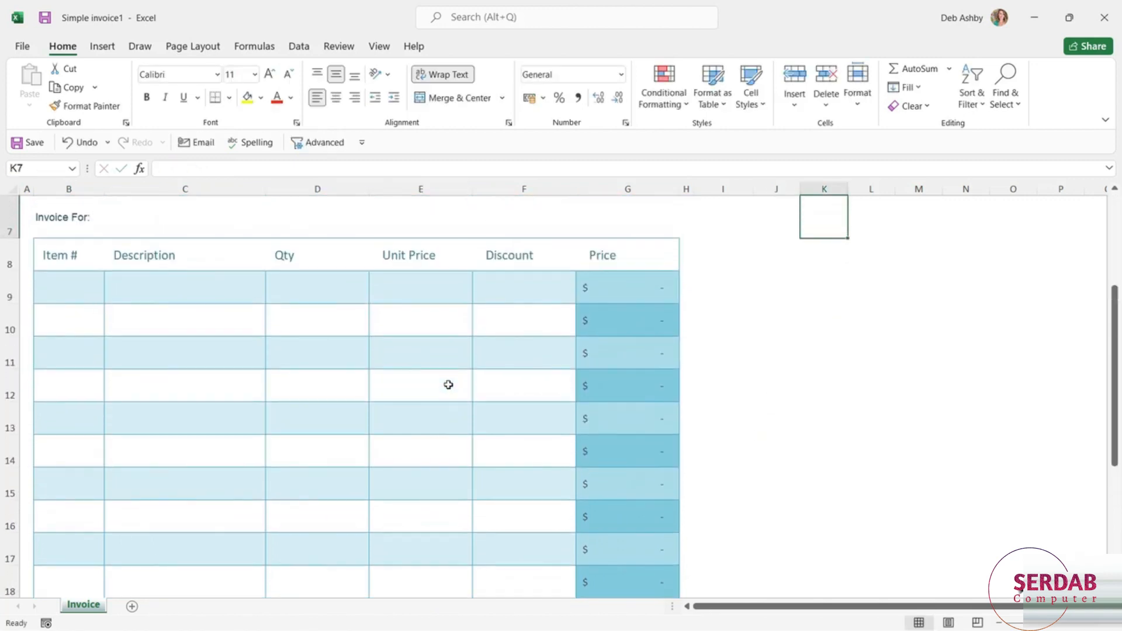
click(632, 286)
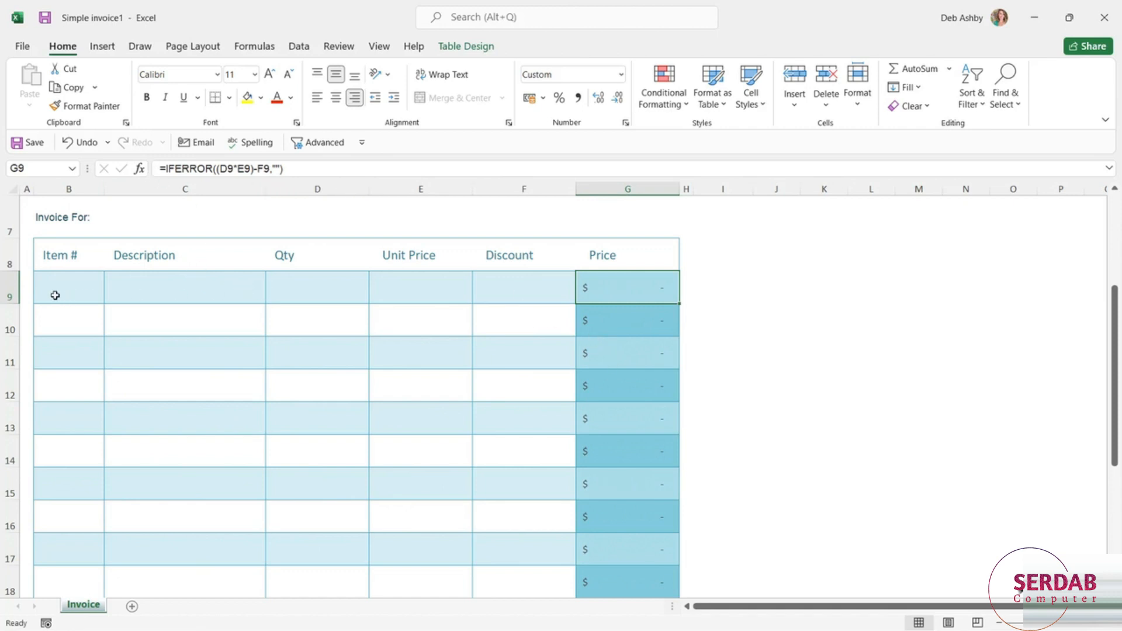
click(55, 296)
click(178, 293)
click(301, 293)
click(429, 292)
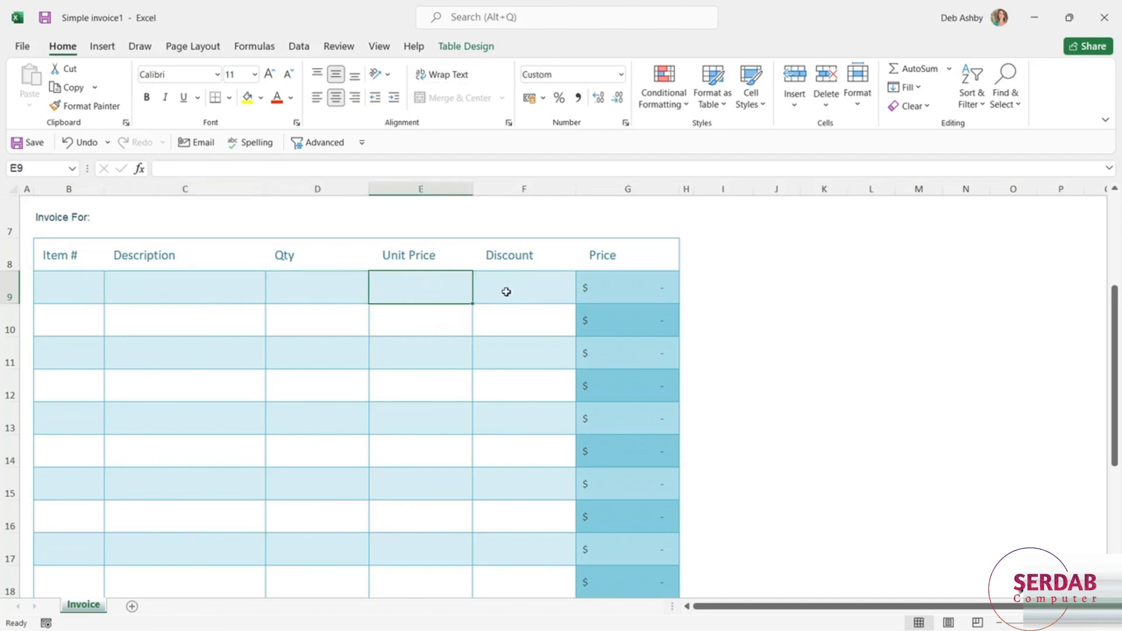
click(503, 290)
click(636, 295)
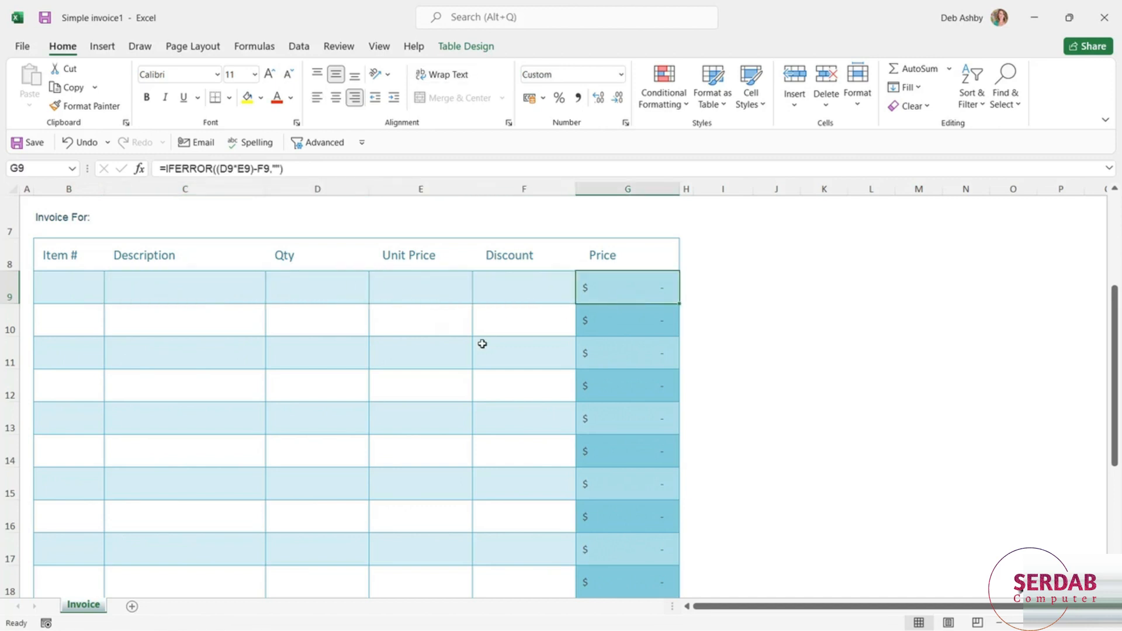
click(64, 287)
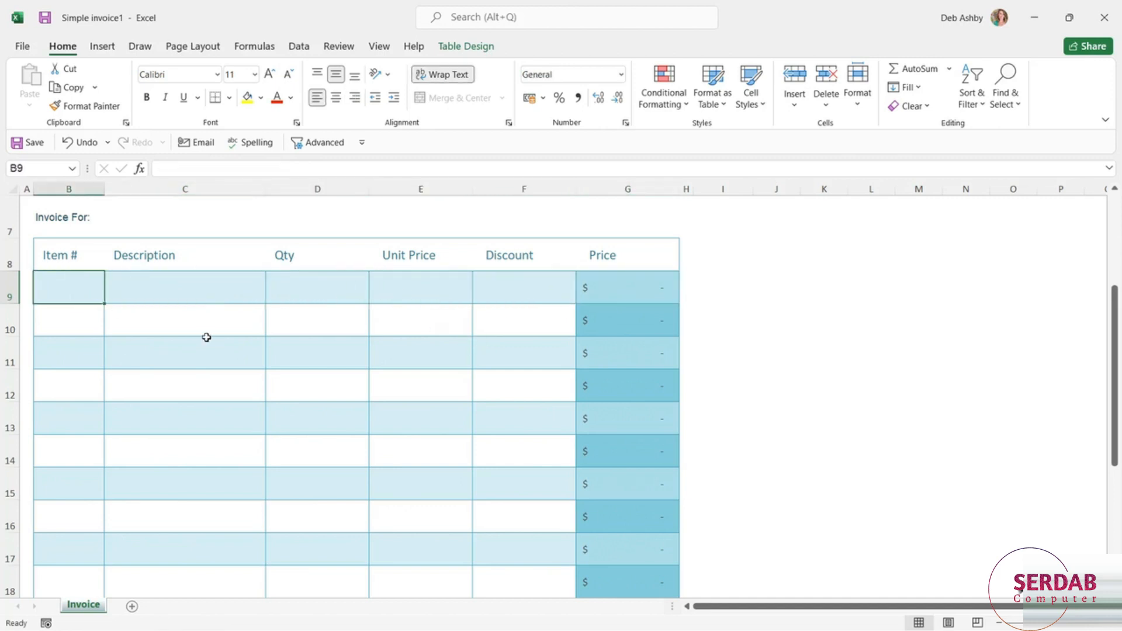
Fill the first line-item row with Item # 1, Description "Webinar", Qty 1, Unit Price 250 and Discount 0.
text(1)
key(Tab)
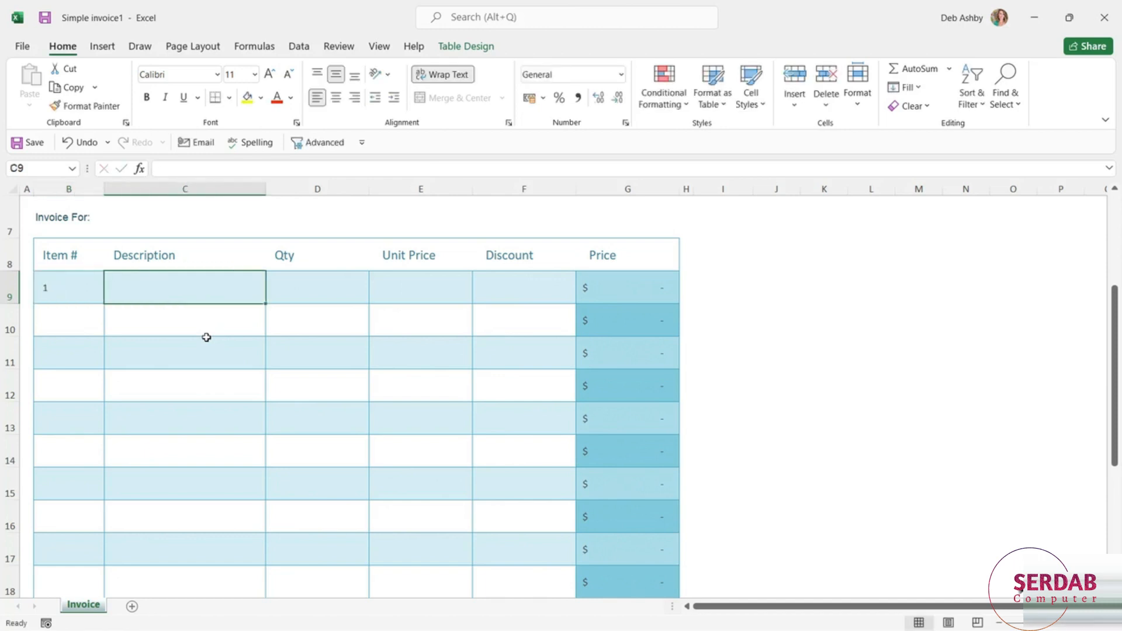
text(Webinar)
key(Tab)
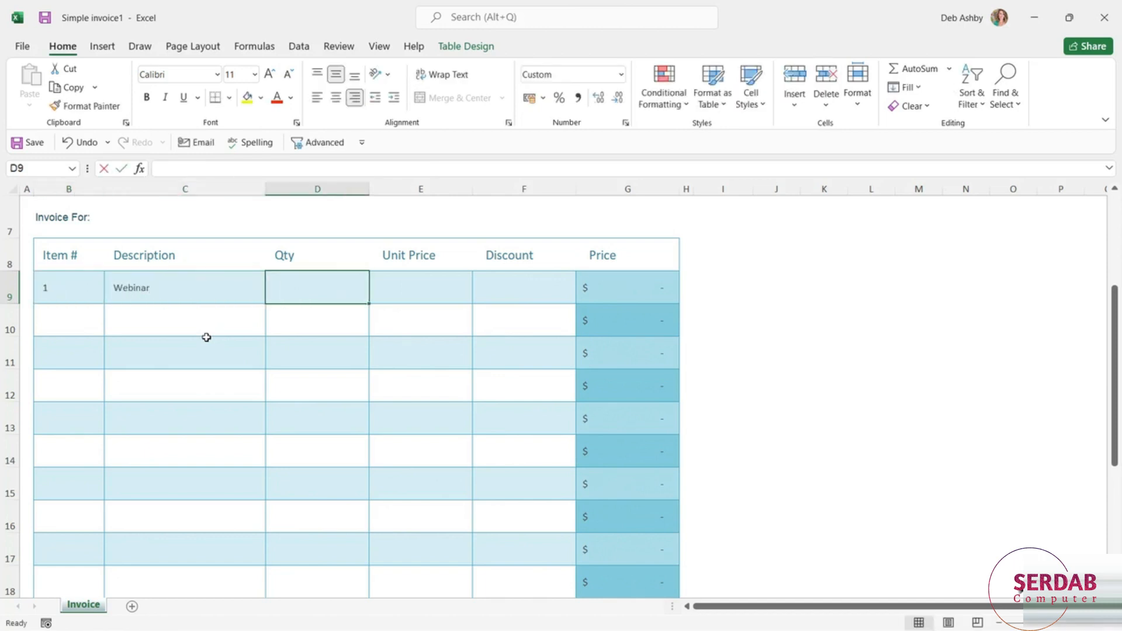
text(1)
key(Tab)
text(250)
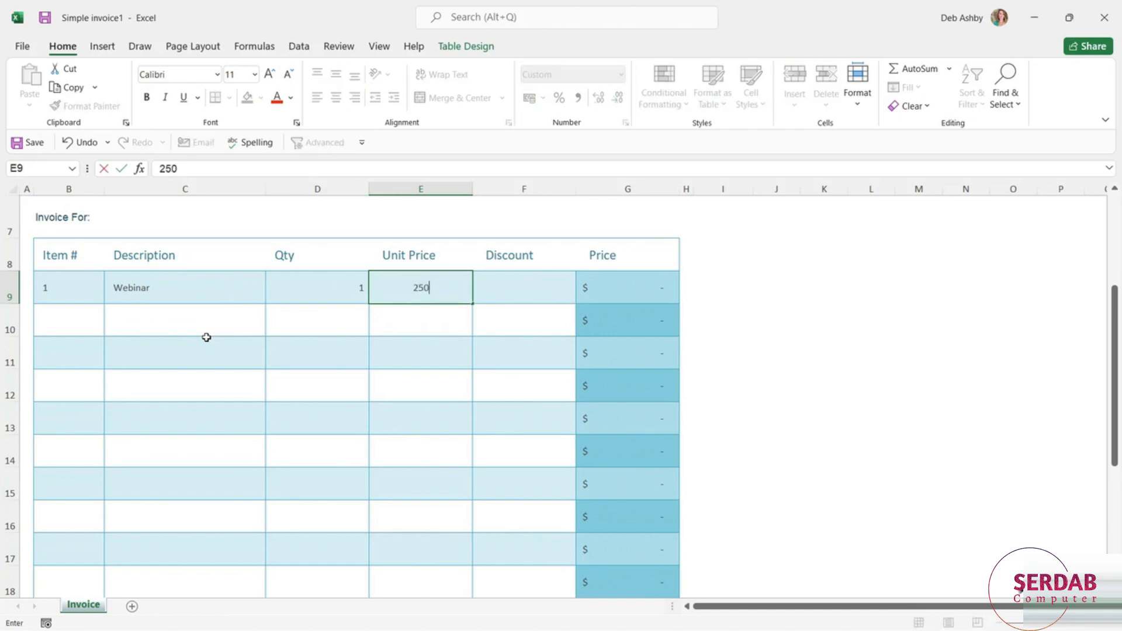
key(Tab)
text(0)
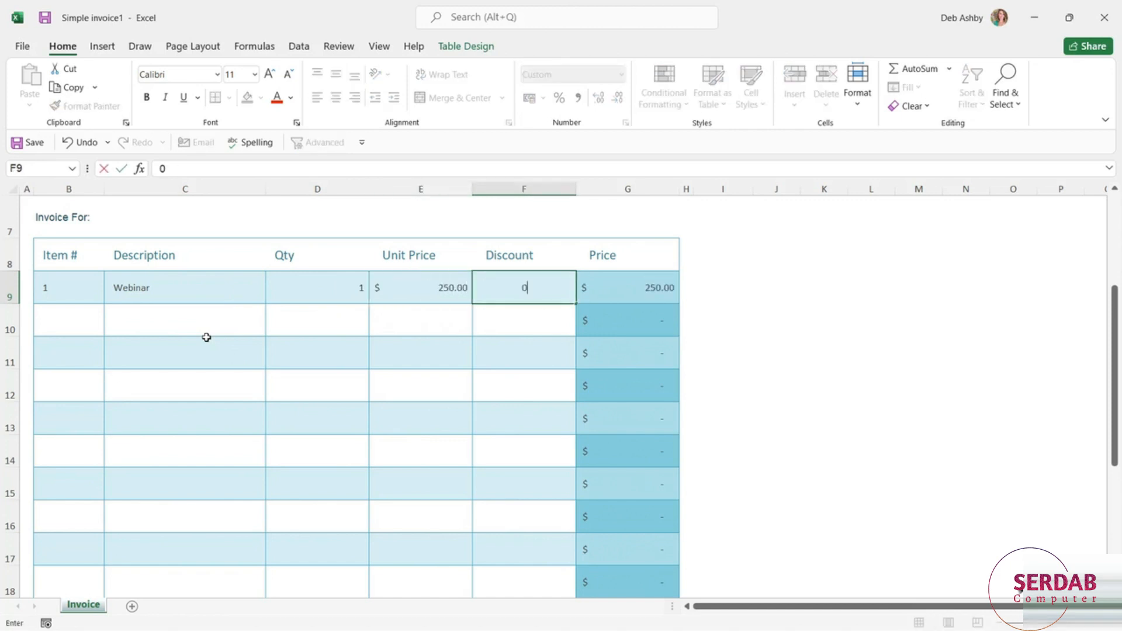
key(Tab)
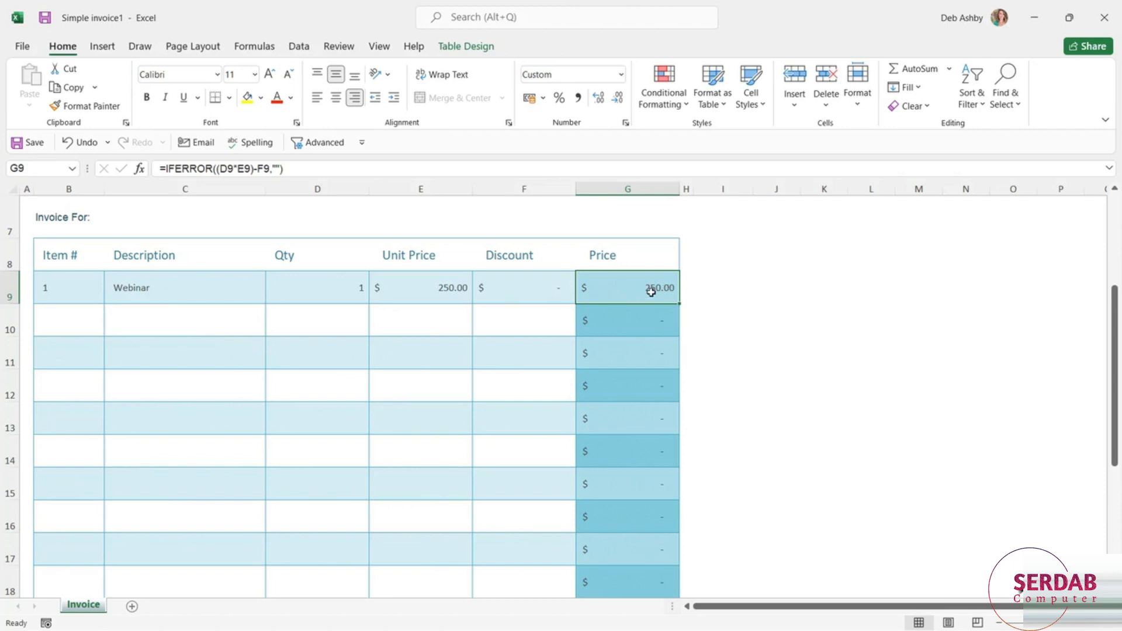
click(772, 298)
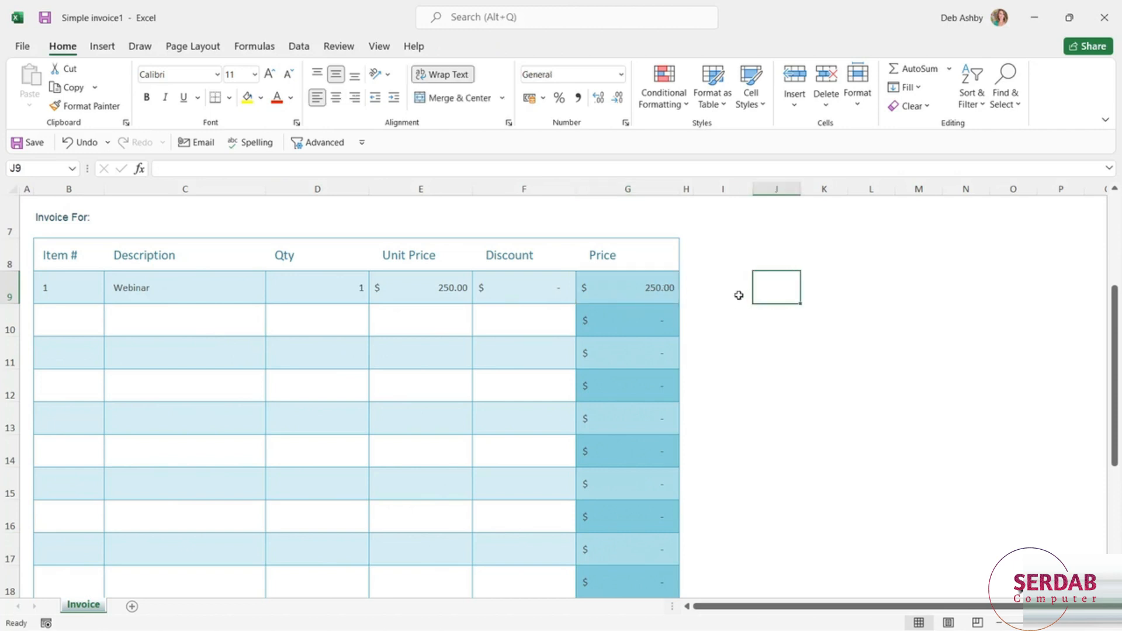
Clear the contents of the first line-item row, cells B9 to G9, including the Price cell.
scroll(739, 295, up, 2)
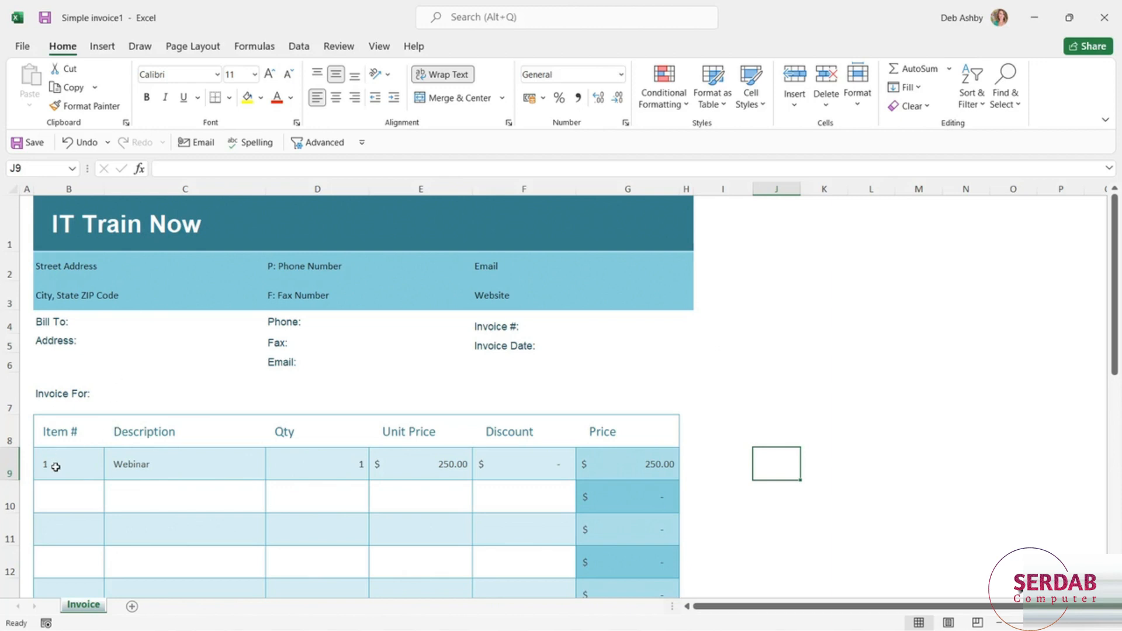
drag(55, 462, 633, 470)
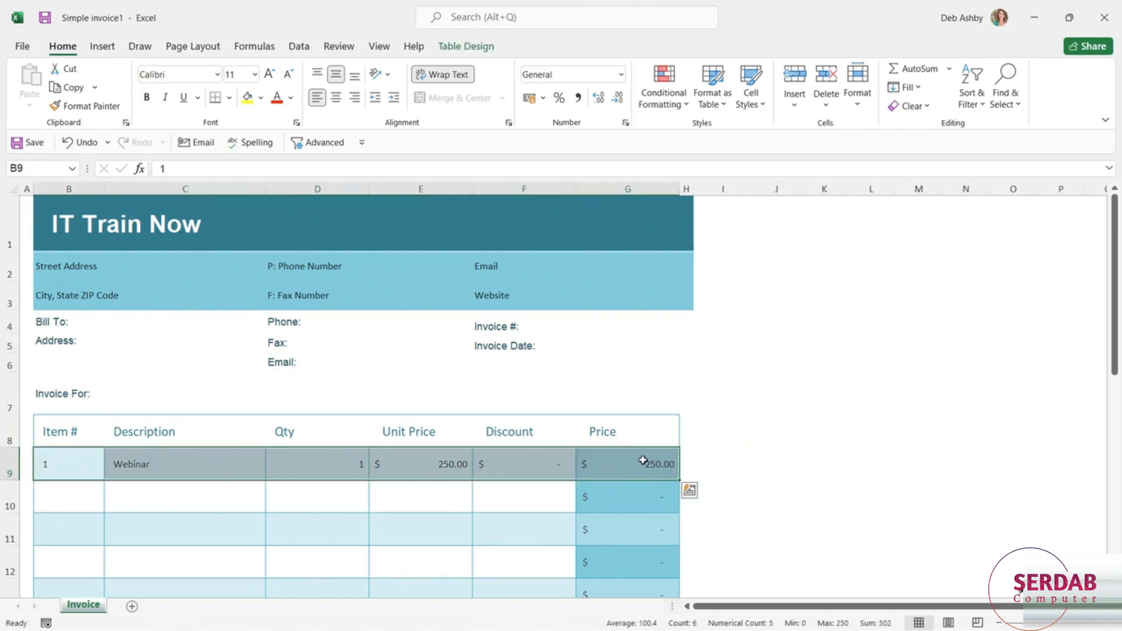
key(Delete)
click(752, 426)
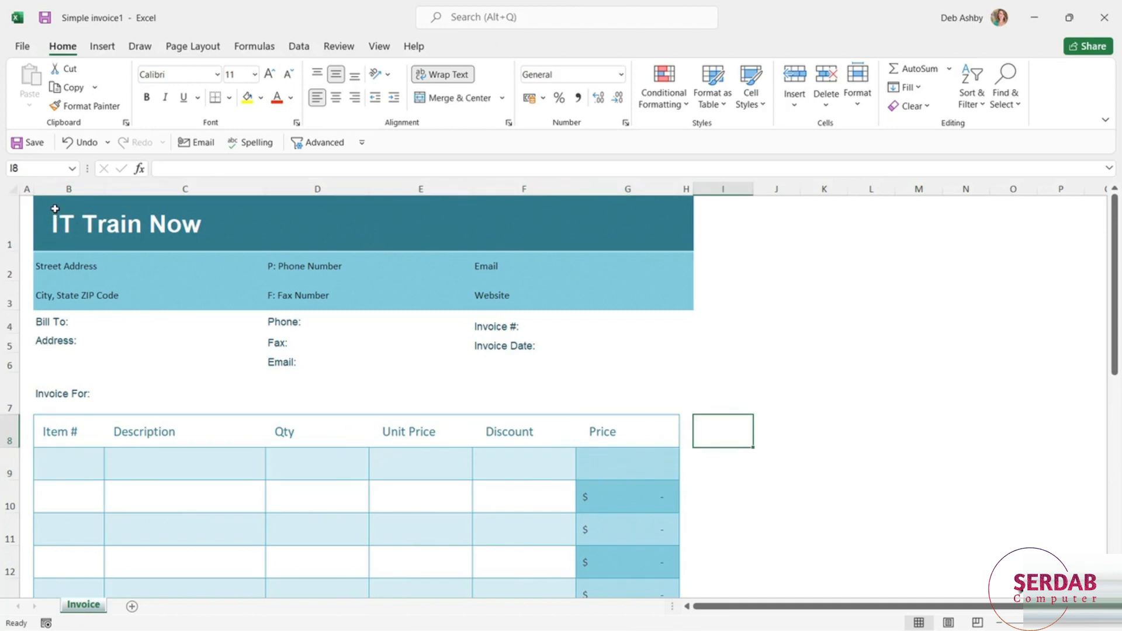
Change the fill of the IT Train Now heading band, cells B1 to H1, to a dark maroon theme colour.
drag(54, 213, 685, 216)
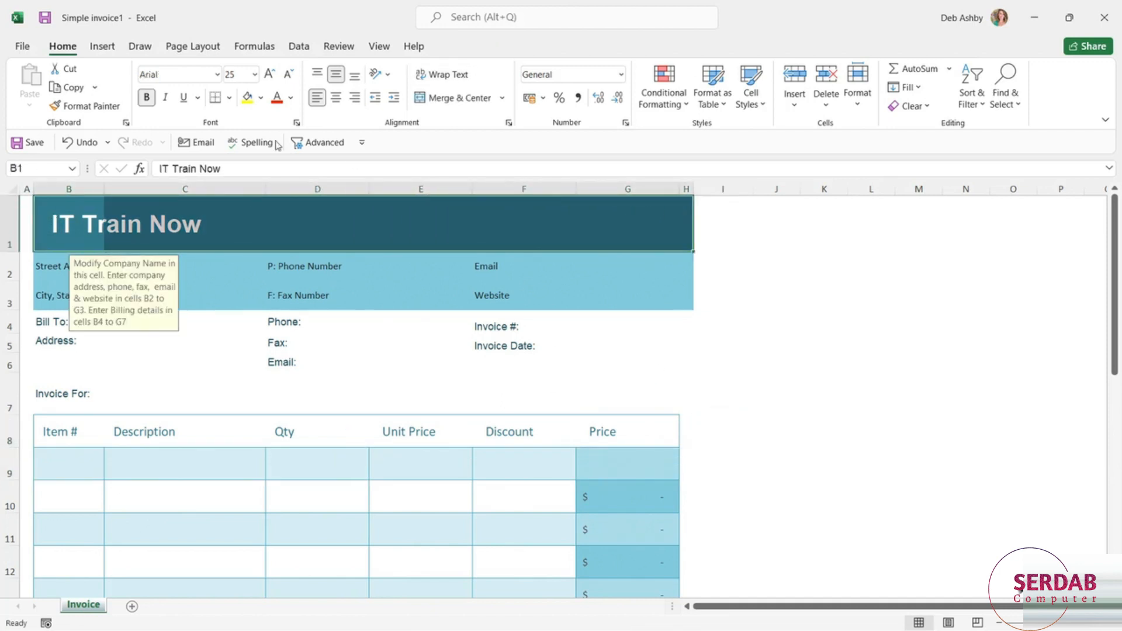
click(261, 99)
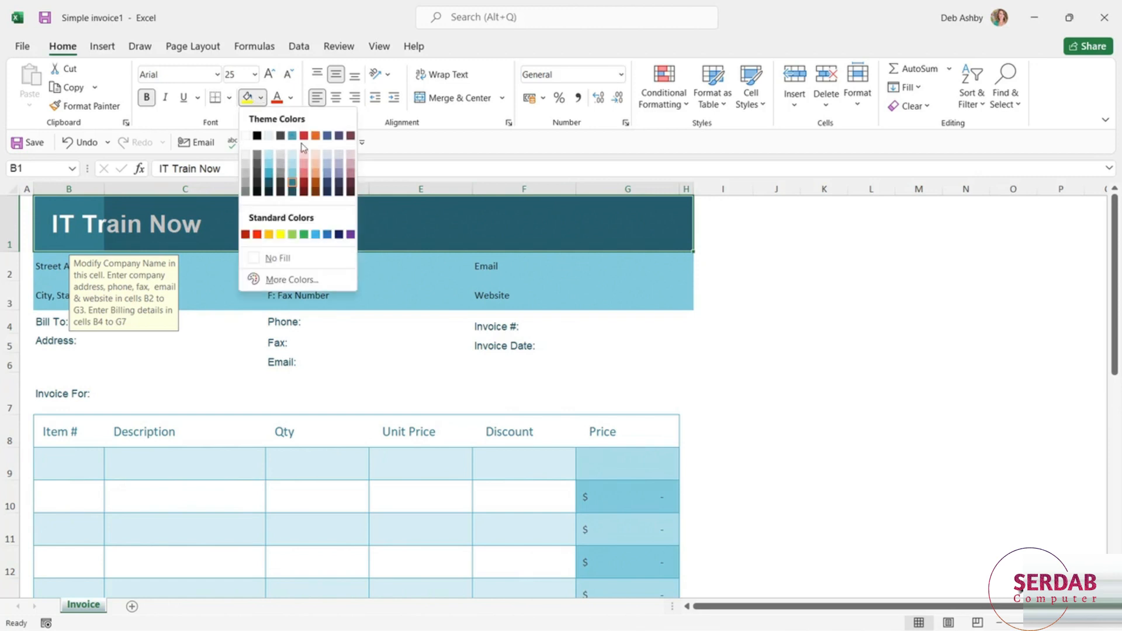
click(352, 186)
click(807, 361)
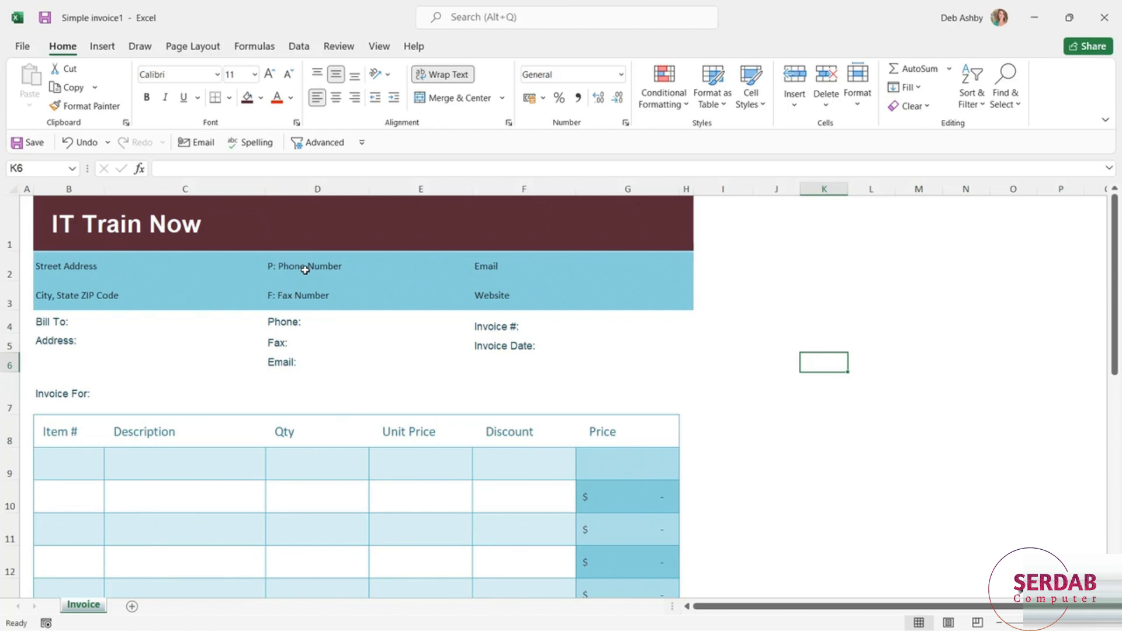
Start saving the workbook under a new name, choosing the Desktop folder and the file name "Train IT Now Invoice Template".
click(27, 47)
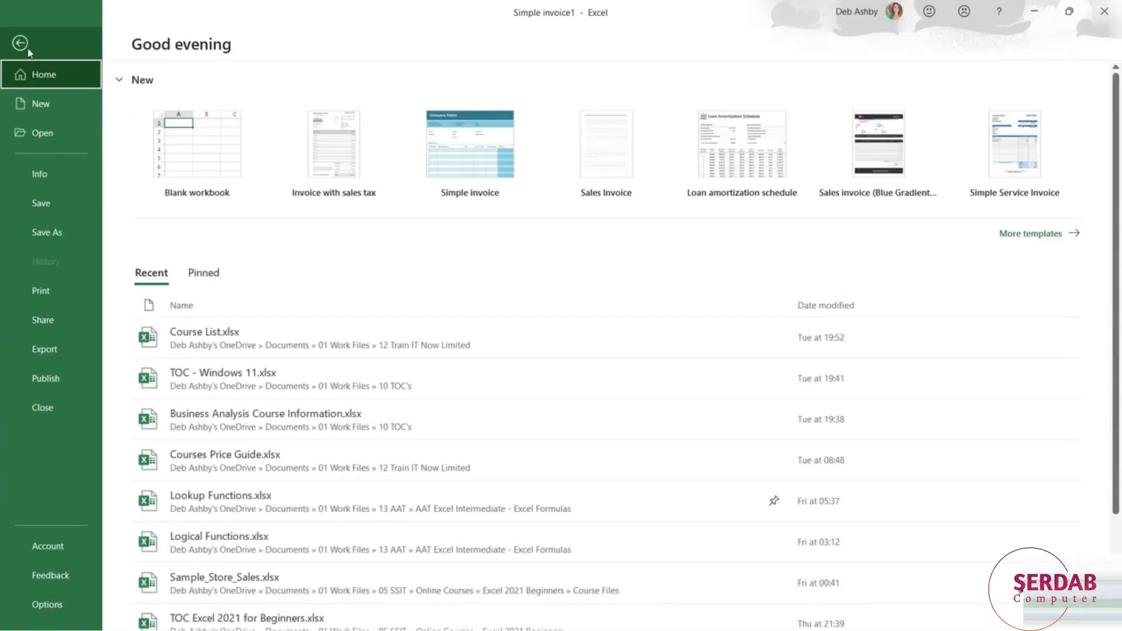
click(46, 233)
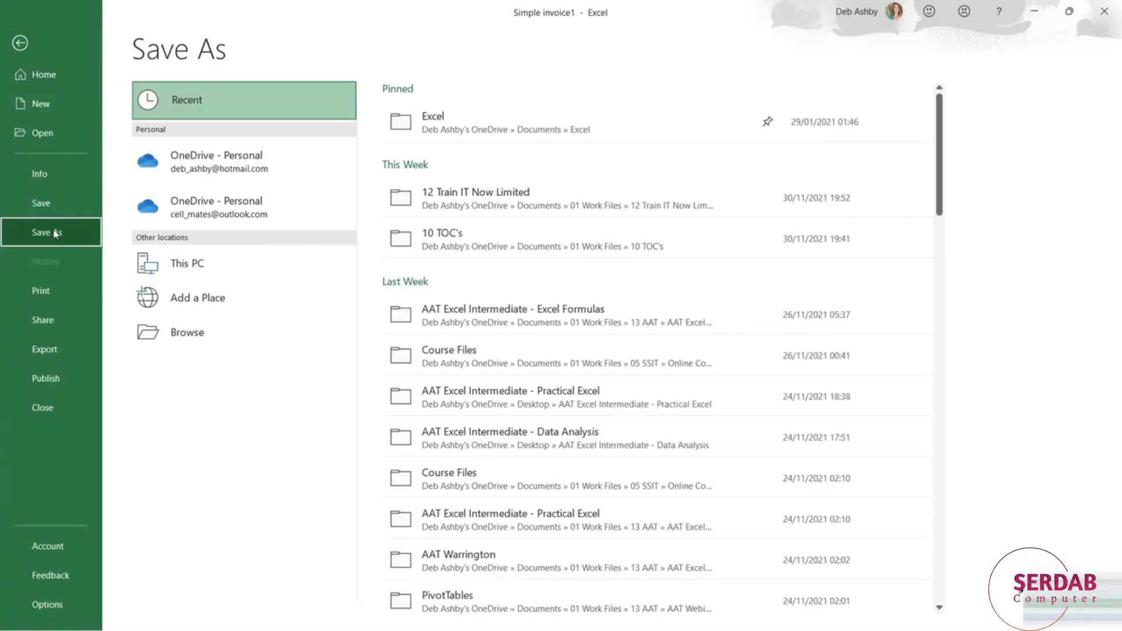
click(249, 331)
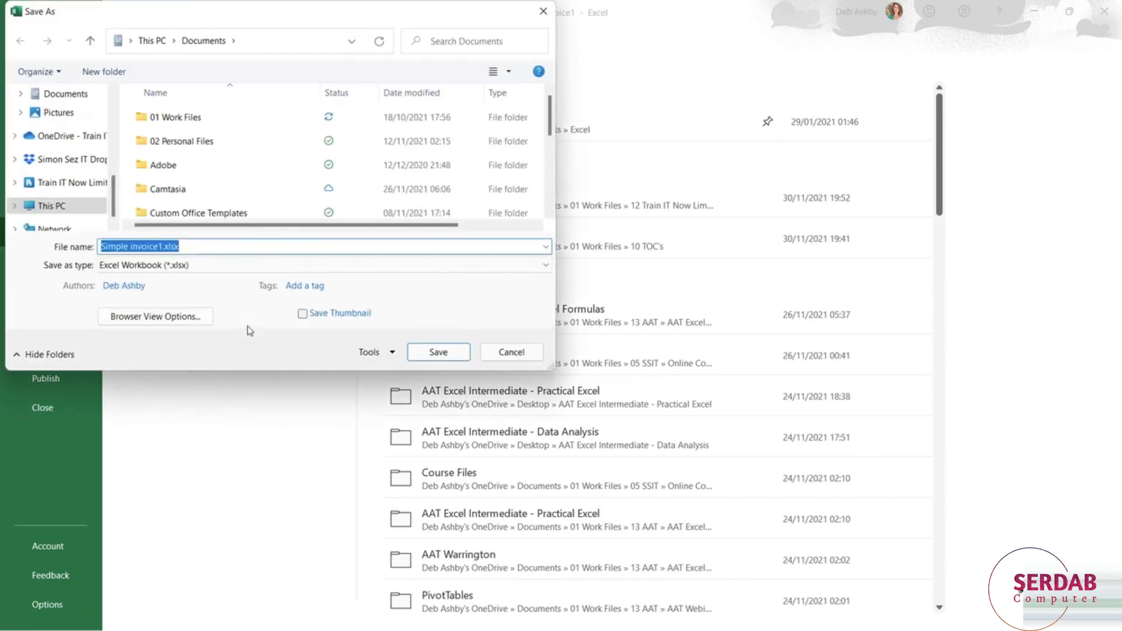
drag(115, 188, 118, 102)
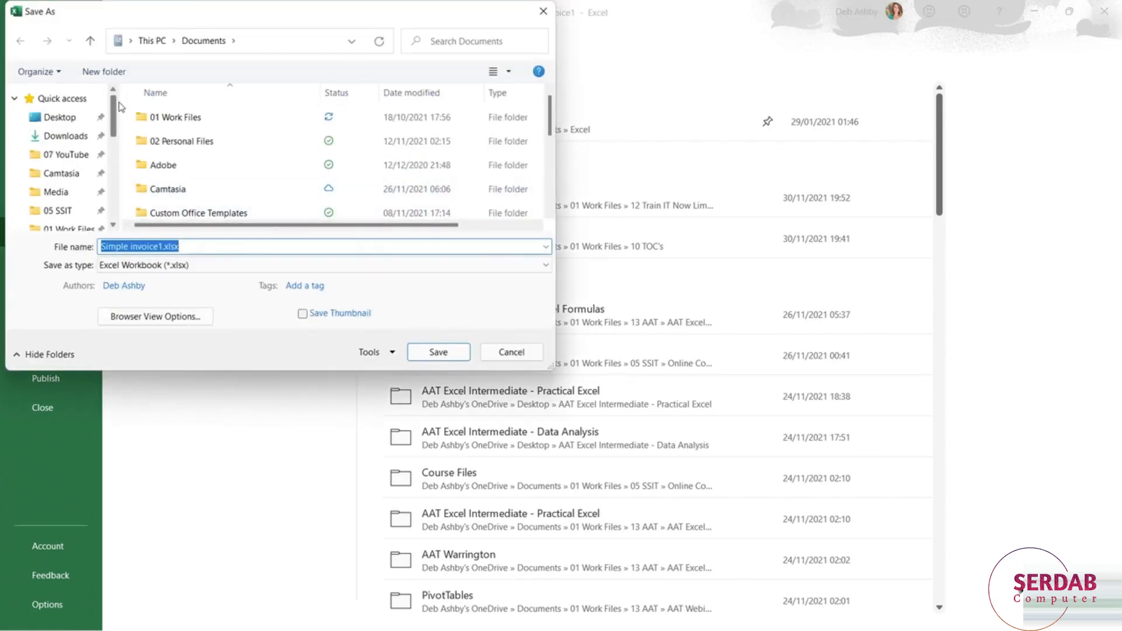
click(72, 117)
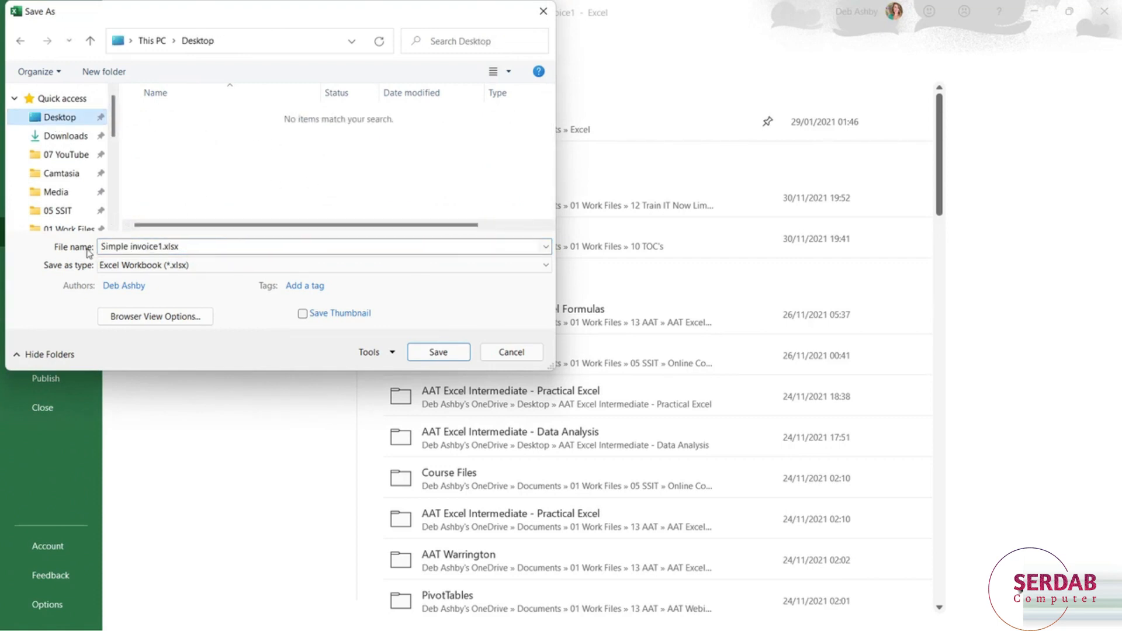
click(146, 247)
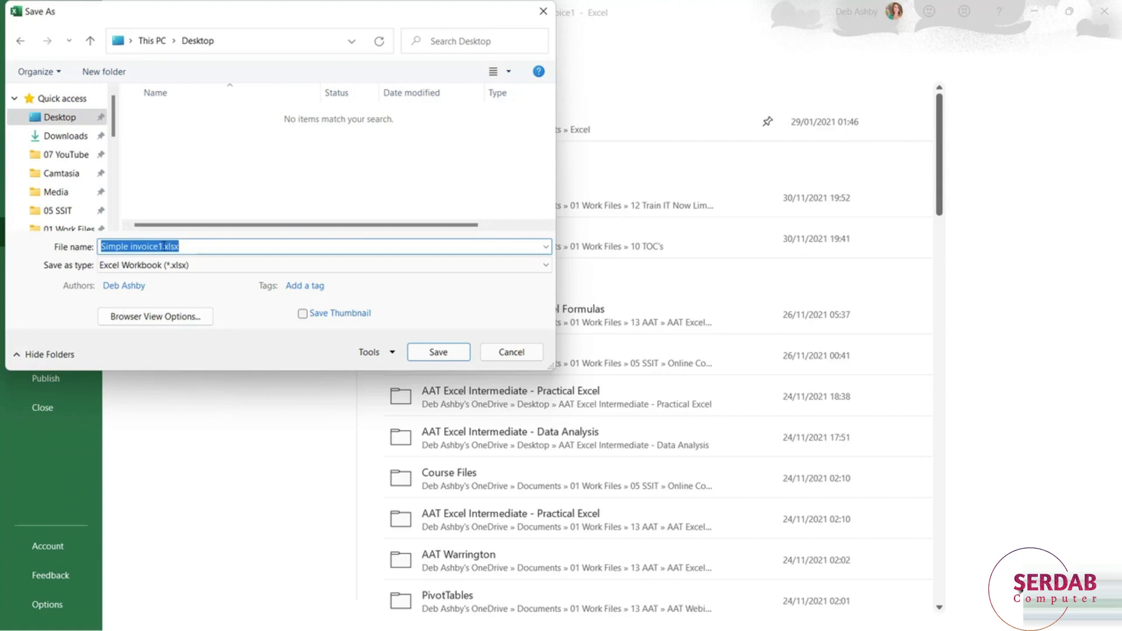
drag(163, 247, 89, 239)
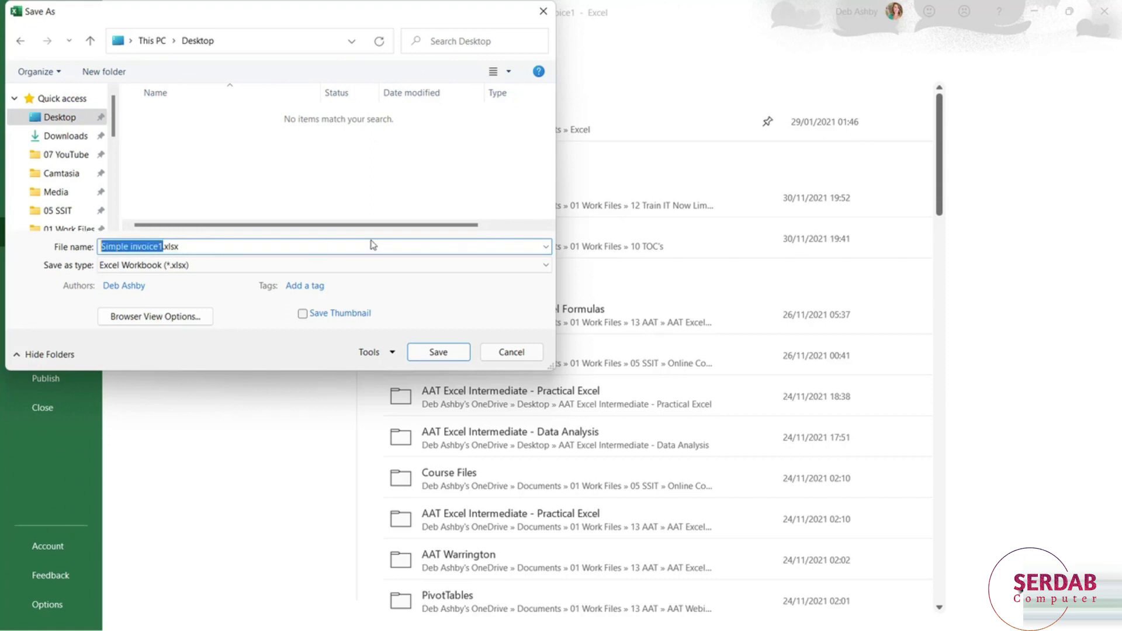
text(Train)
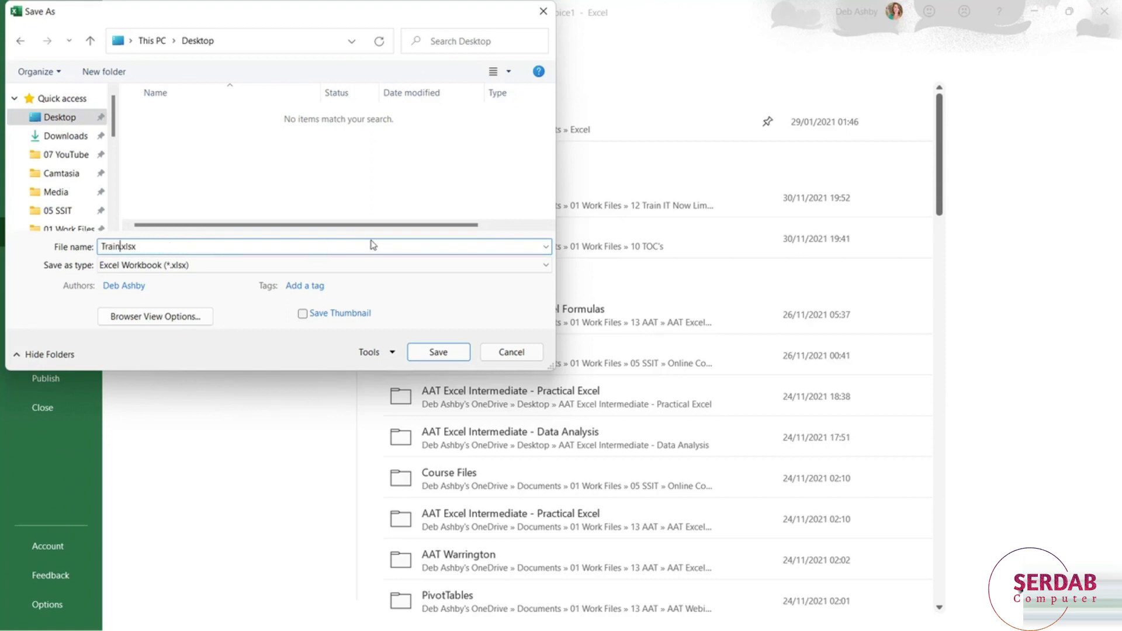
text( IT Now Invoice Template)
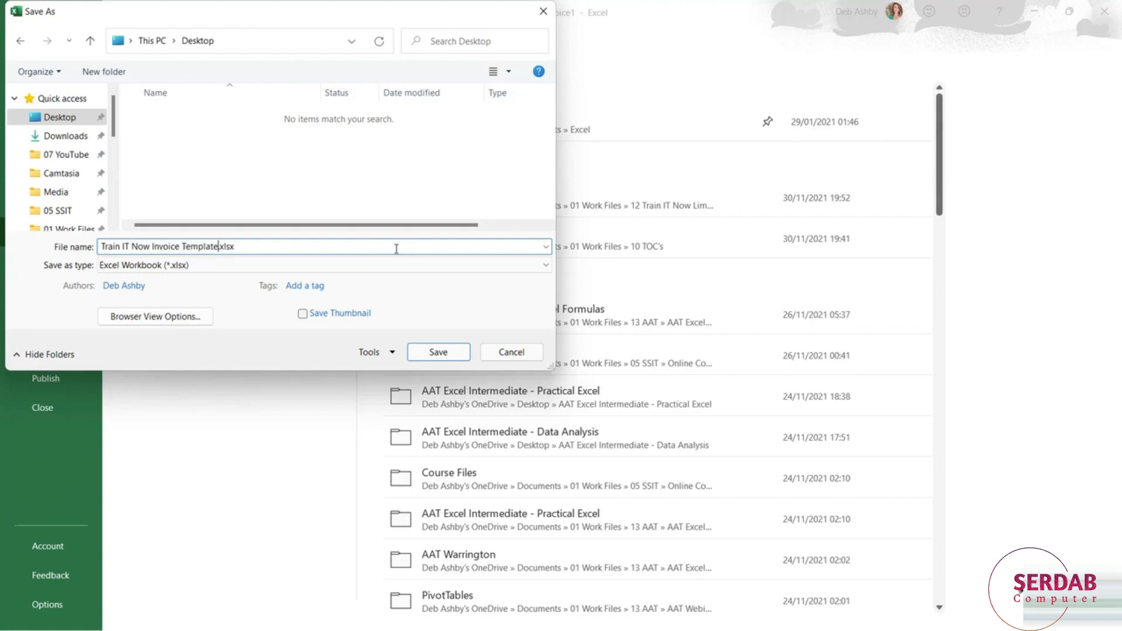
Save the invoice as an Excel Template (*.xltx) in the Custom Office Templates folder, and close it.
click(547, 266)
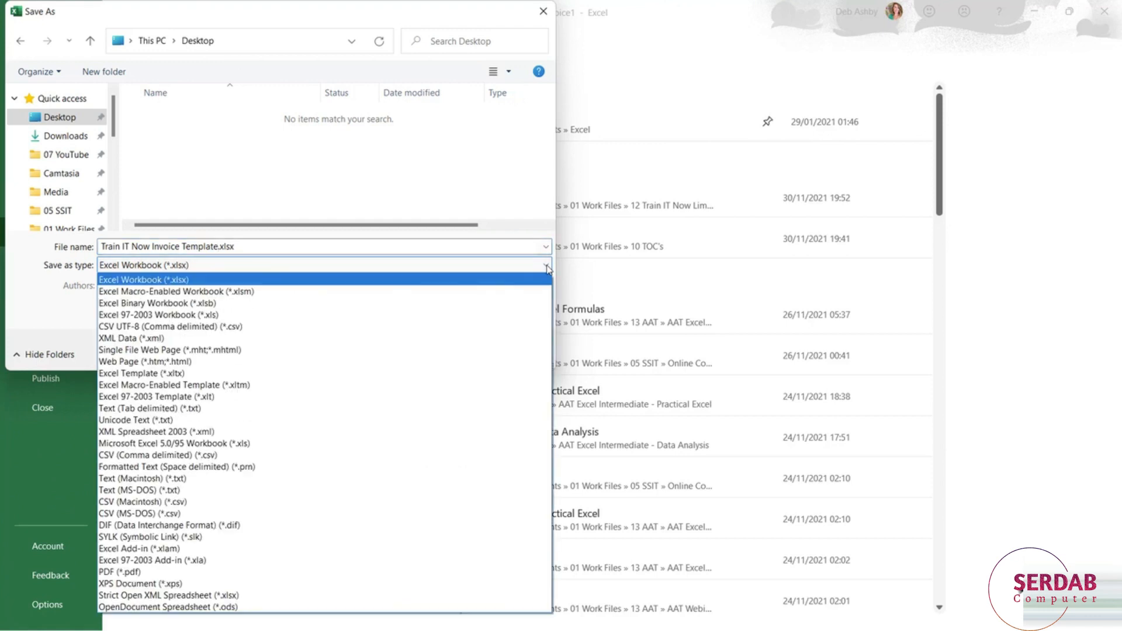
click(195, 377)
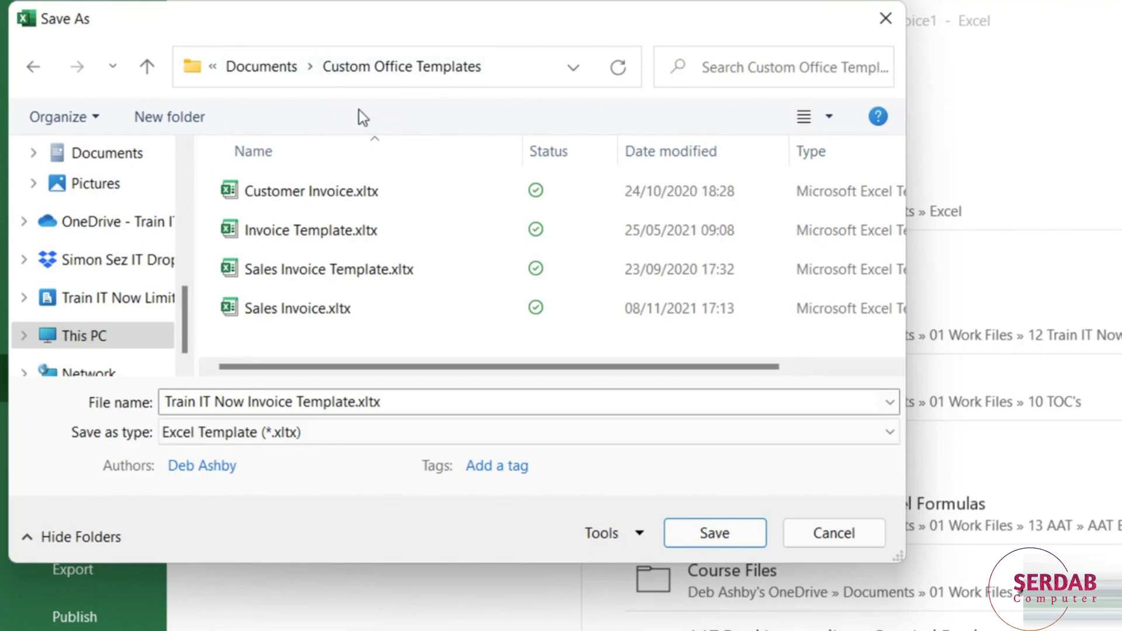
click(713, 543)
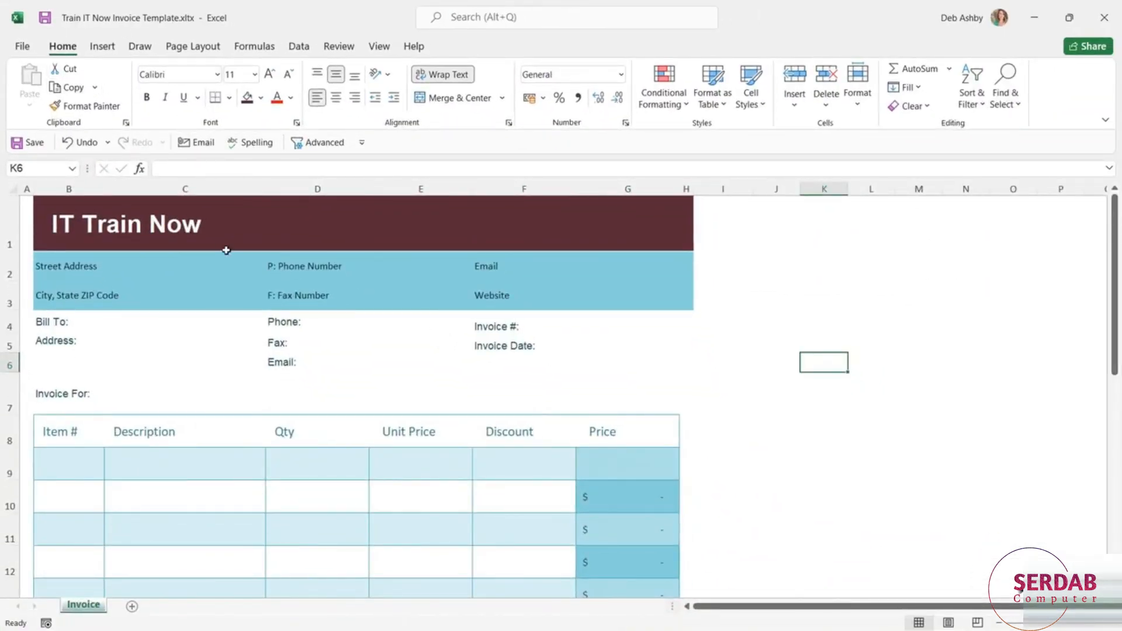
key(ctrl+w)
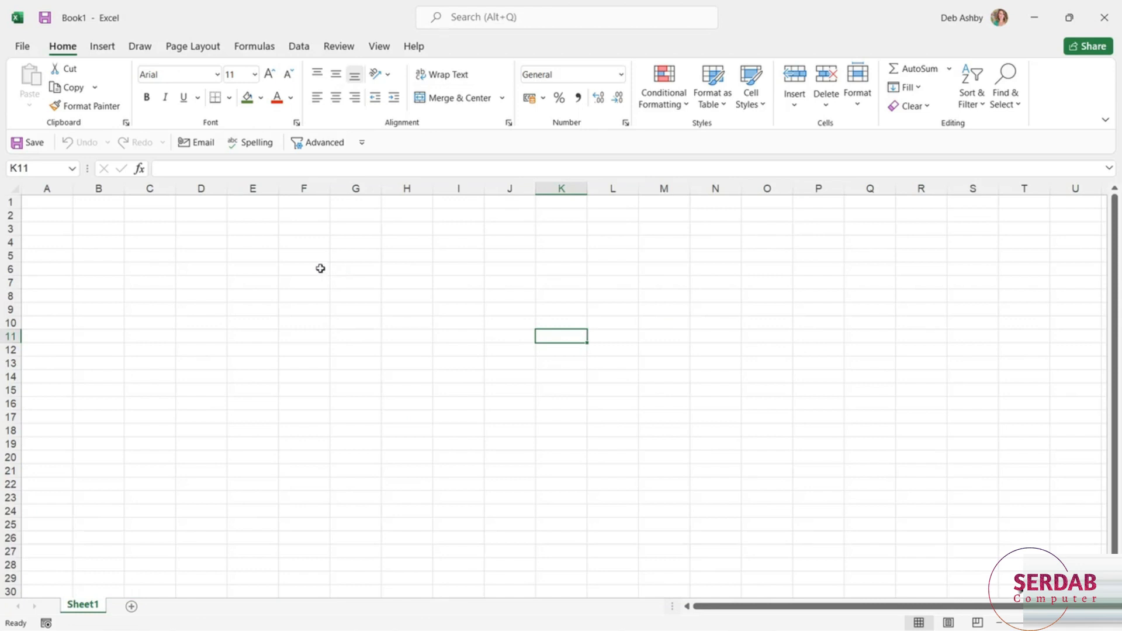
Create a new workbook from the personal template Train IT Now Invoice Template.
click(22, 47)
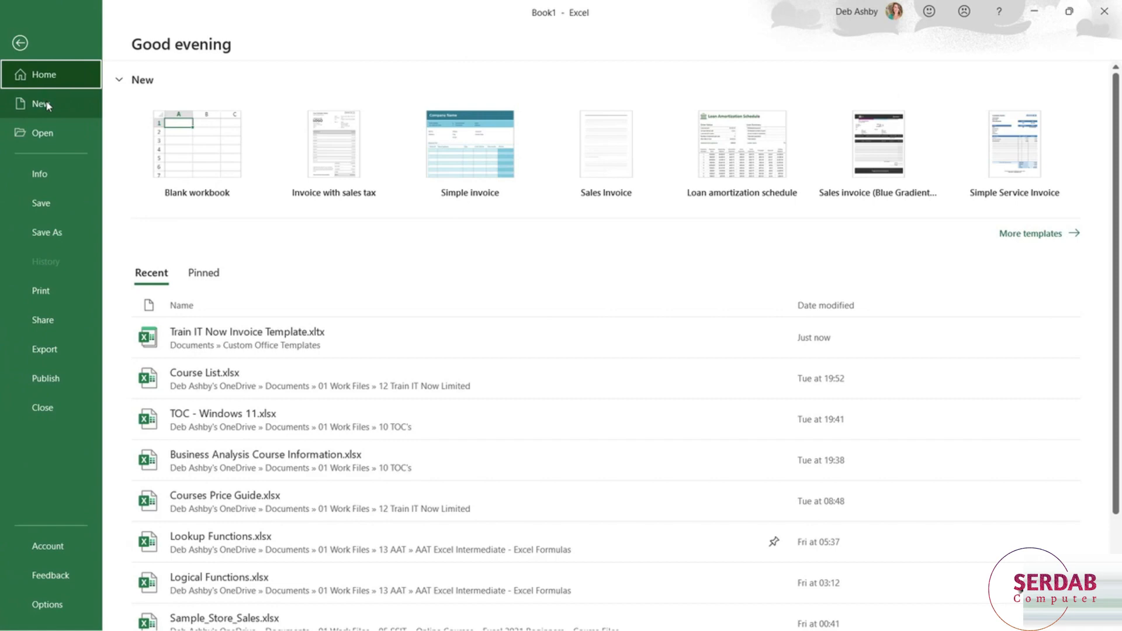
click(48, 106)
scroll(574, 389, down, 2)
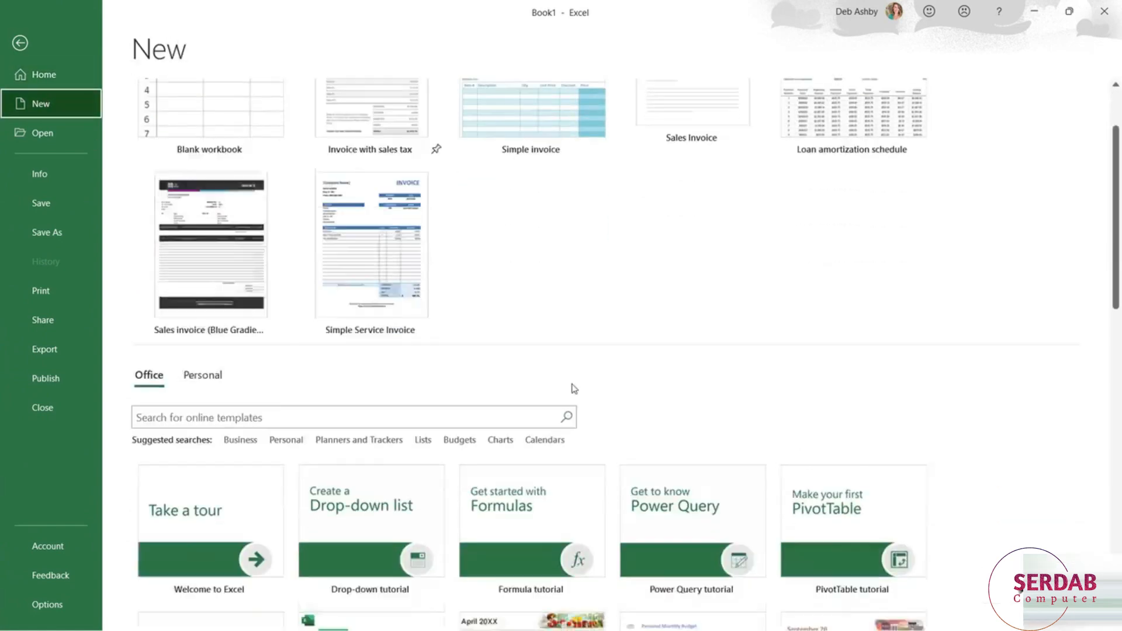
scroll(575, 389, up, 1)
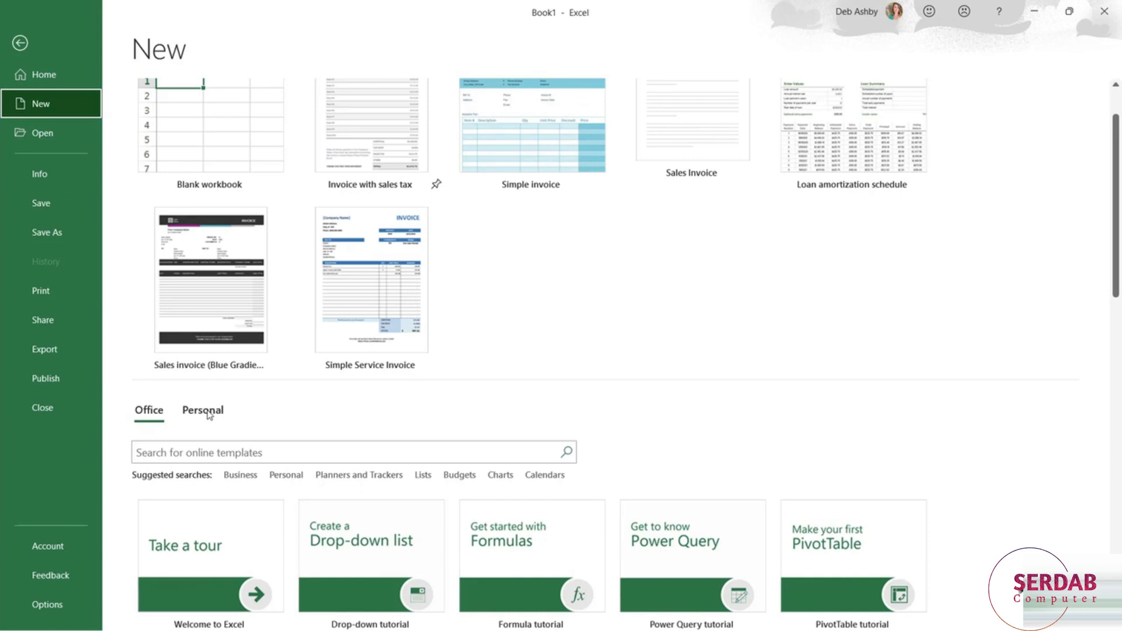
click(209, 412)
scroll(621, 390, down, 1)
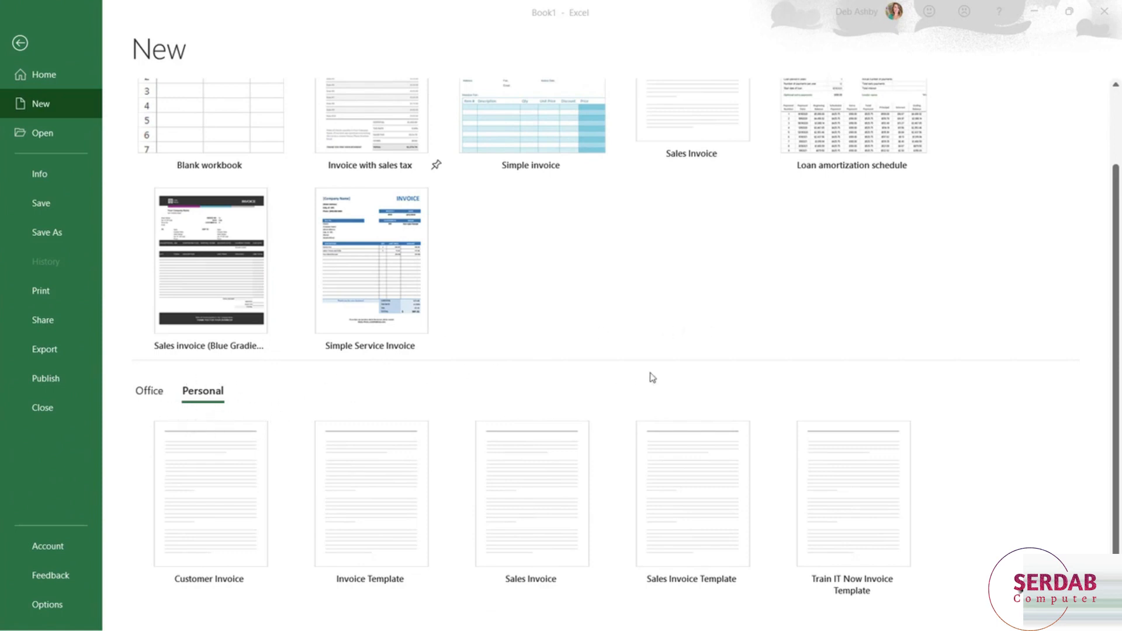
click(979, 486)
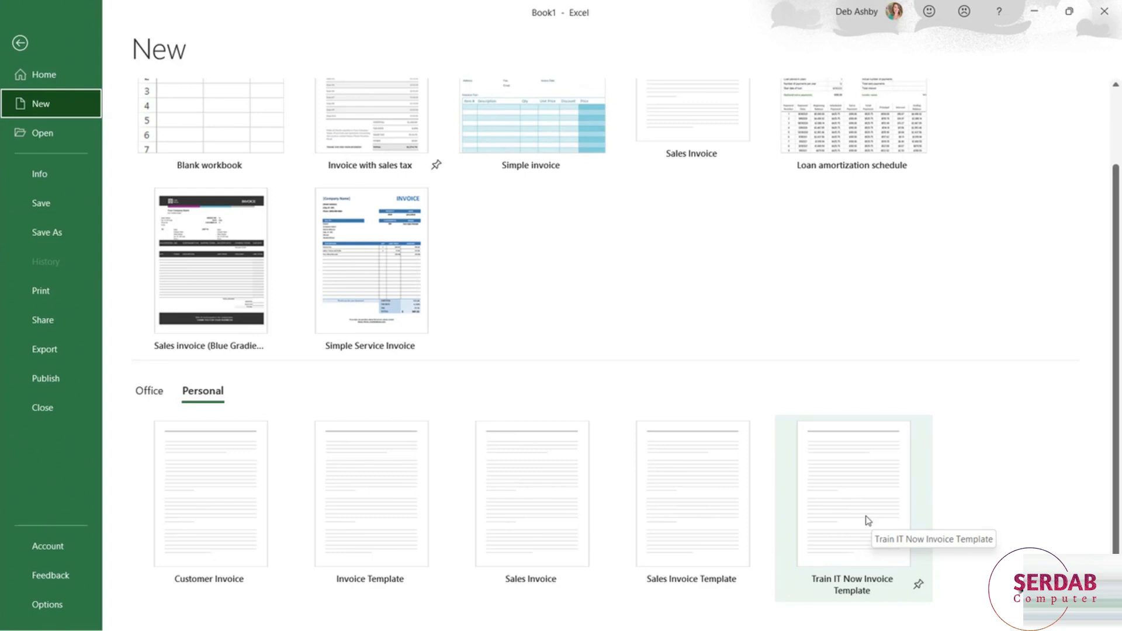
click(845, 496)
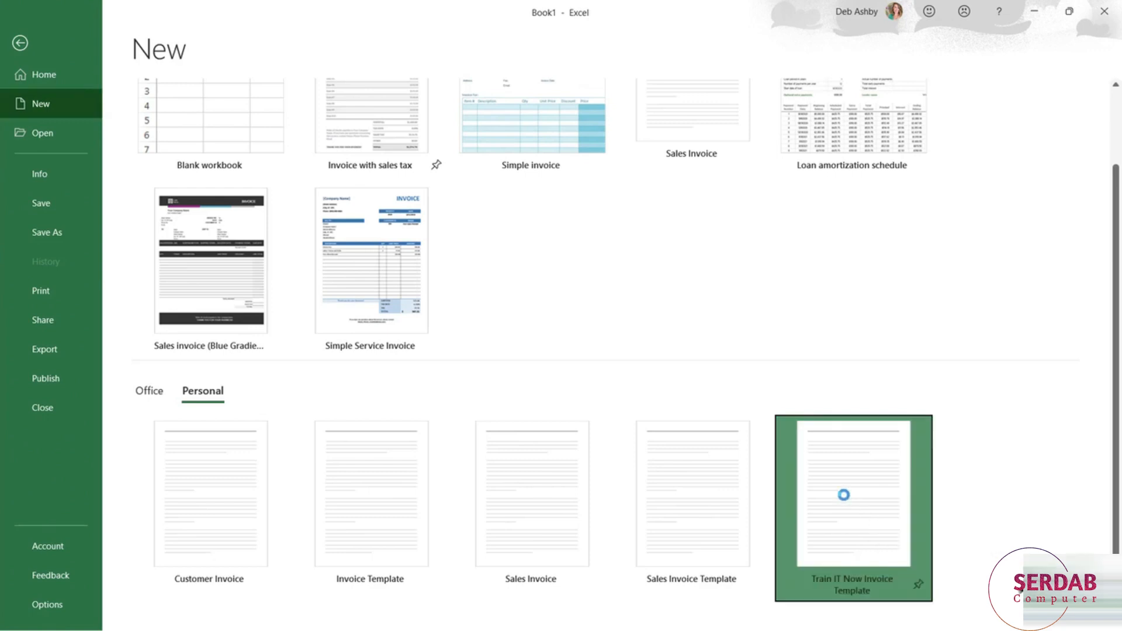